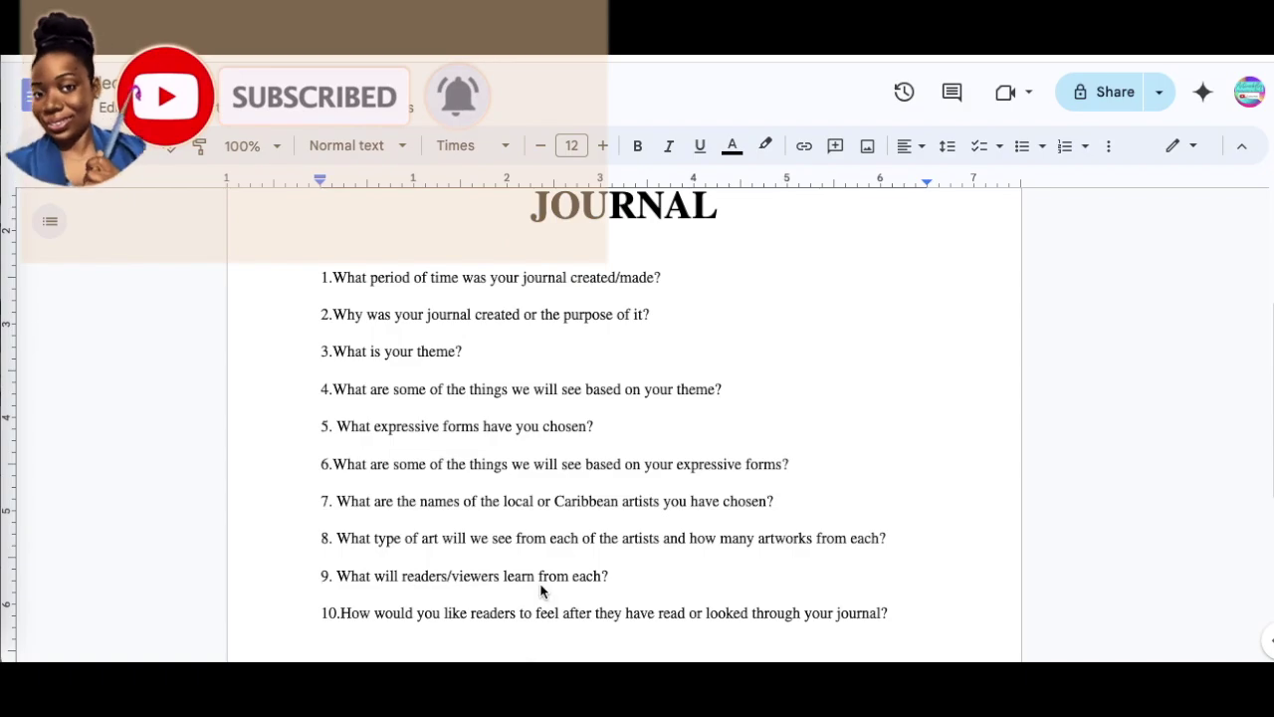
# Review the ten numbered journal questions and turn on voice typing from the Tools menu.
pyautogui.scroll(1, 541, 535)
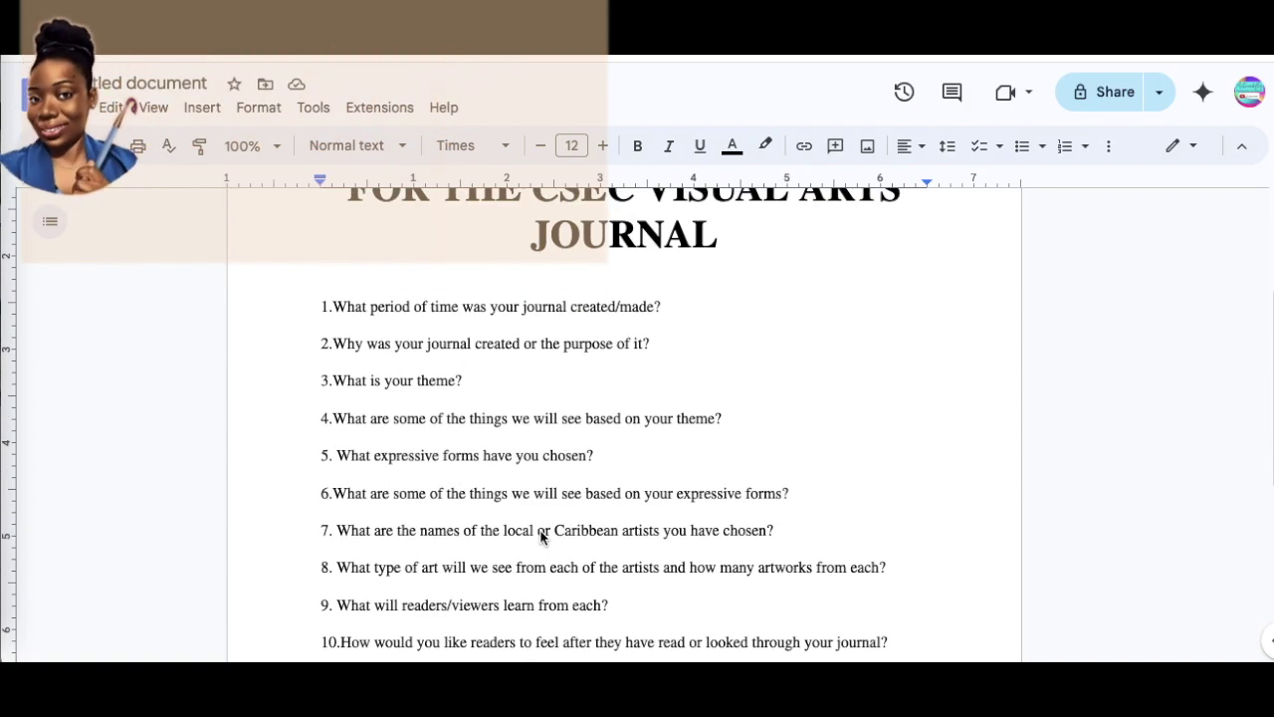
pyautogui.scroll(3, 541, 536)
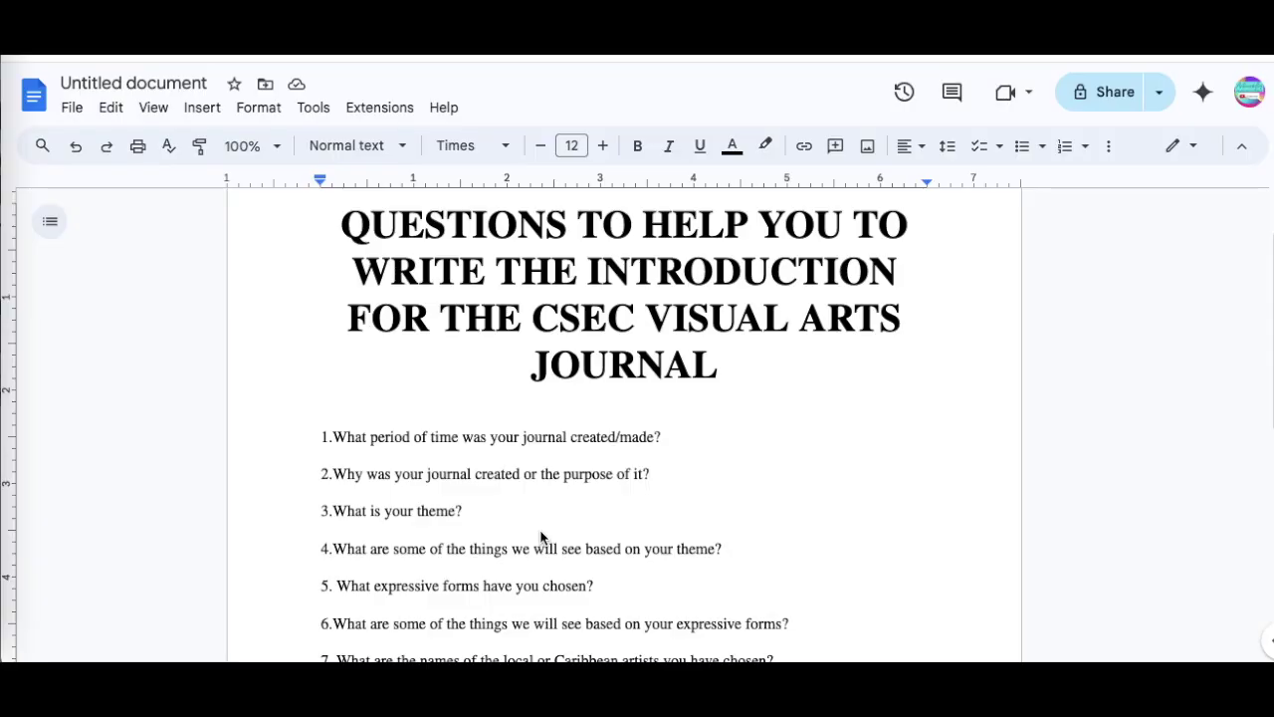
pyautogui.scroll(-1, 541, 535)
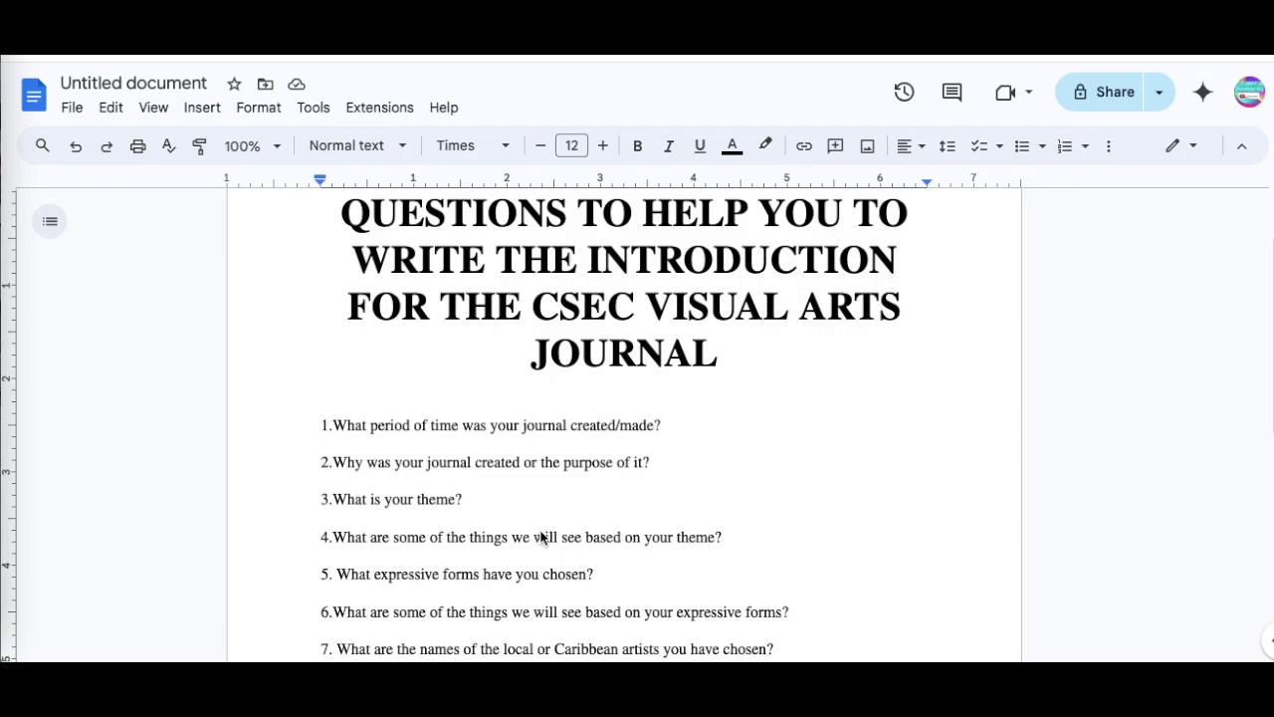
pyautogui.scroll(1, 540, 535)
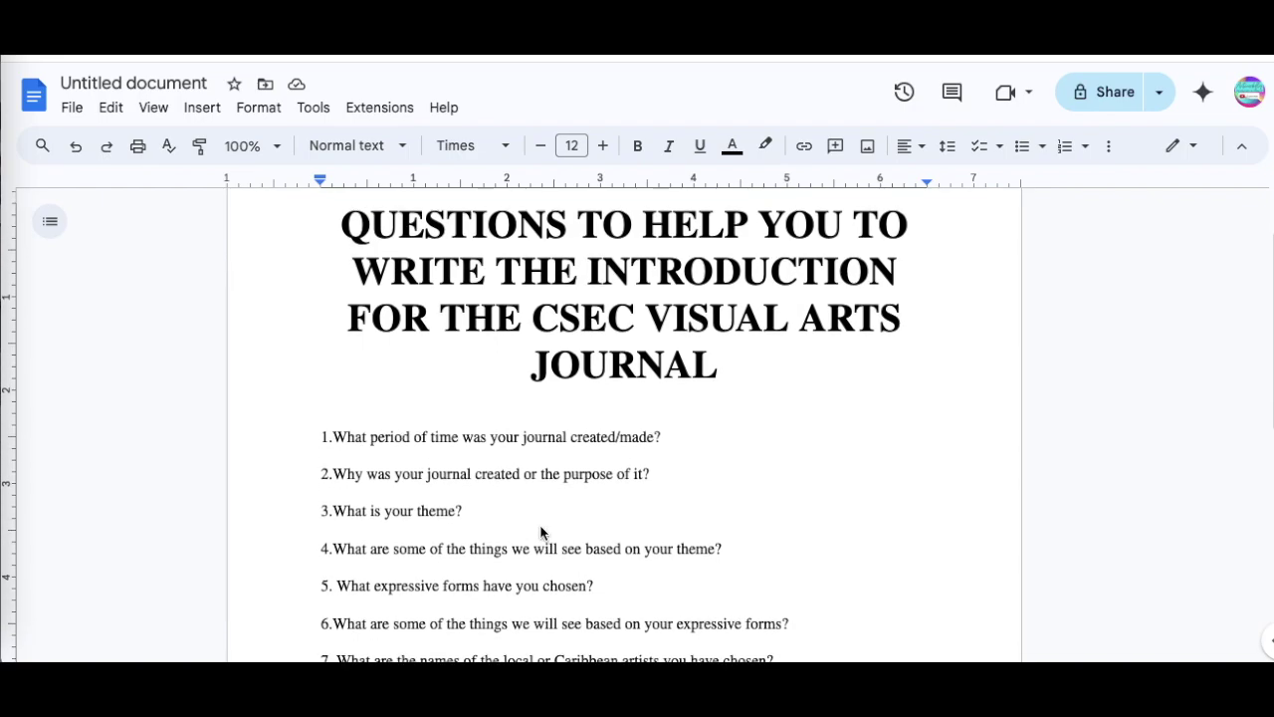
pyautogui.scroll(-1, 605, 475)
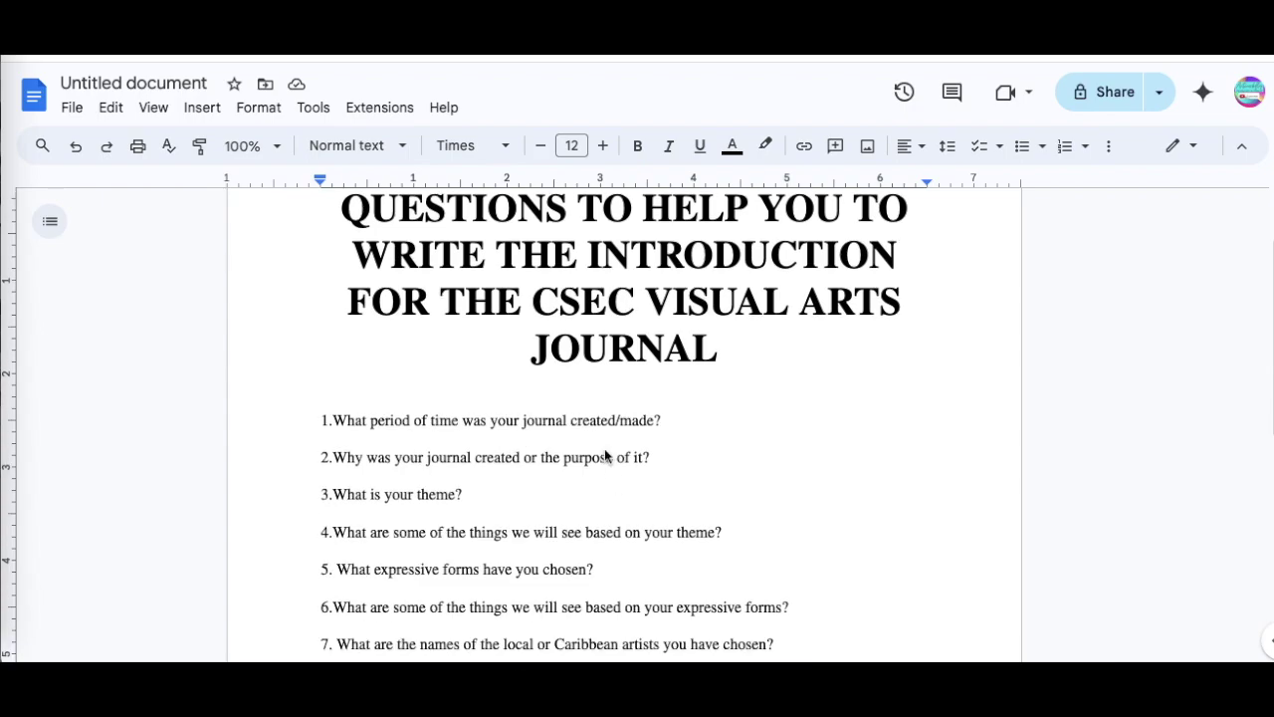
pyautogui.scroll(2, 605, 456)
pyautogui.scroll(-2, 605, 456)
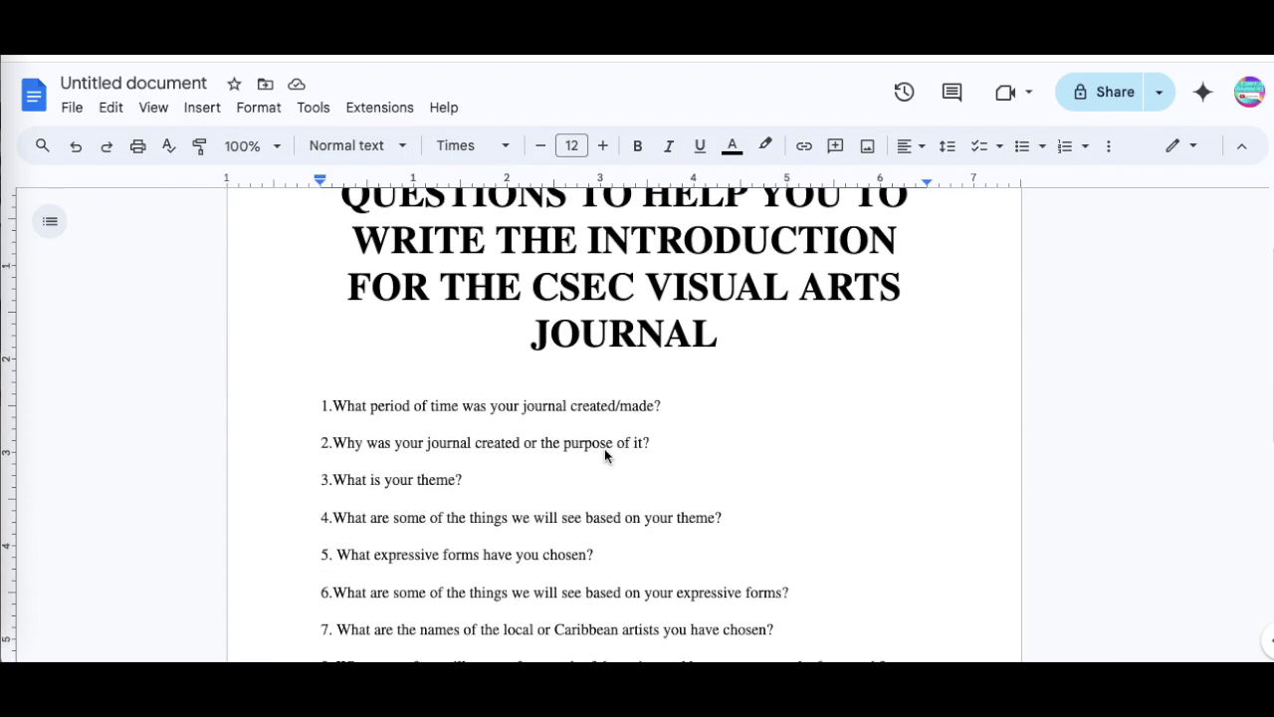
pyautogui.scroll(-3, 604, 456)
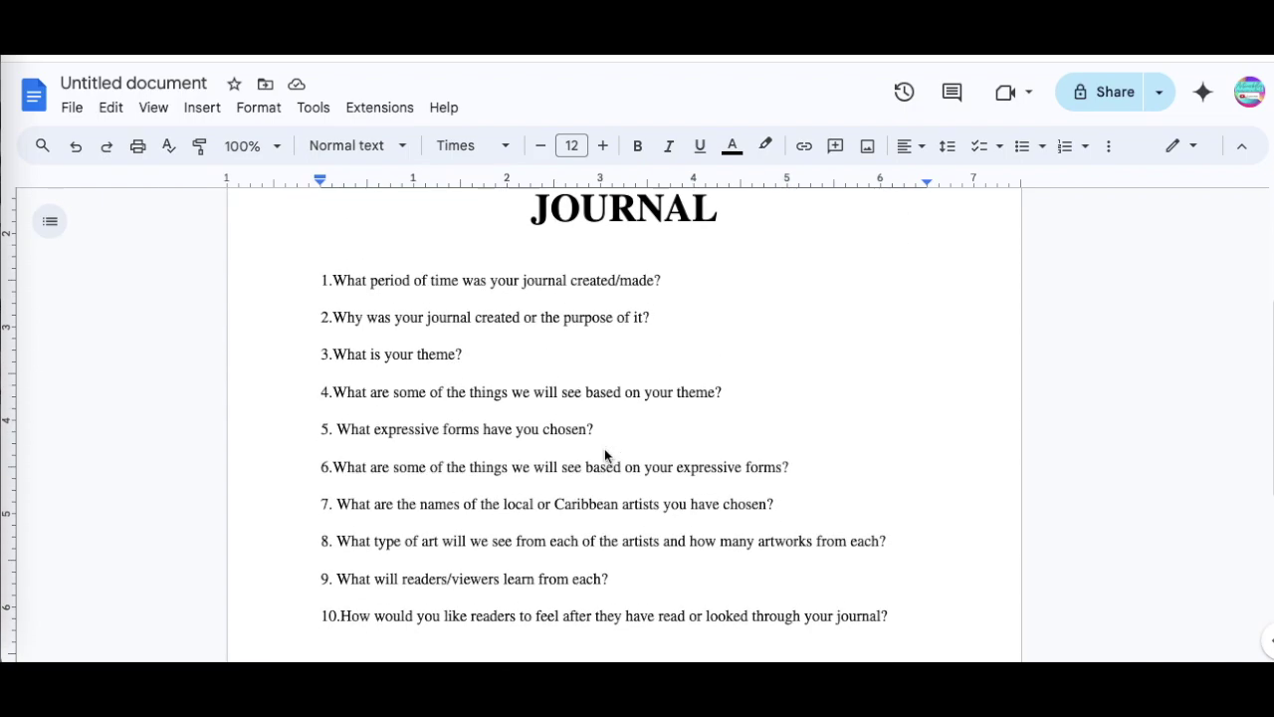
pyautogui.scroll(-1, 605, 456)
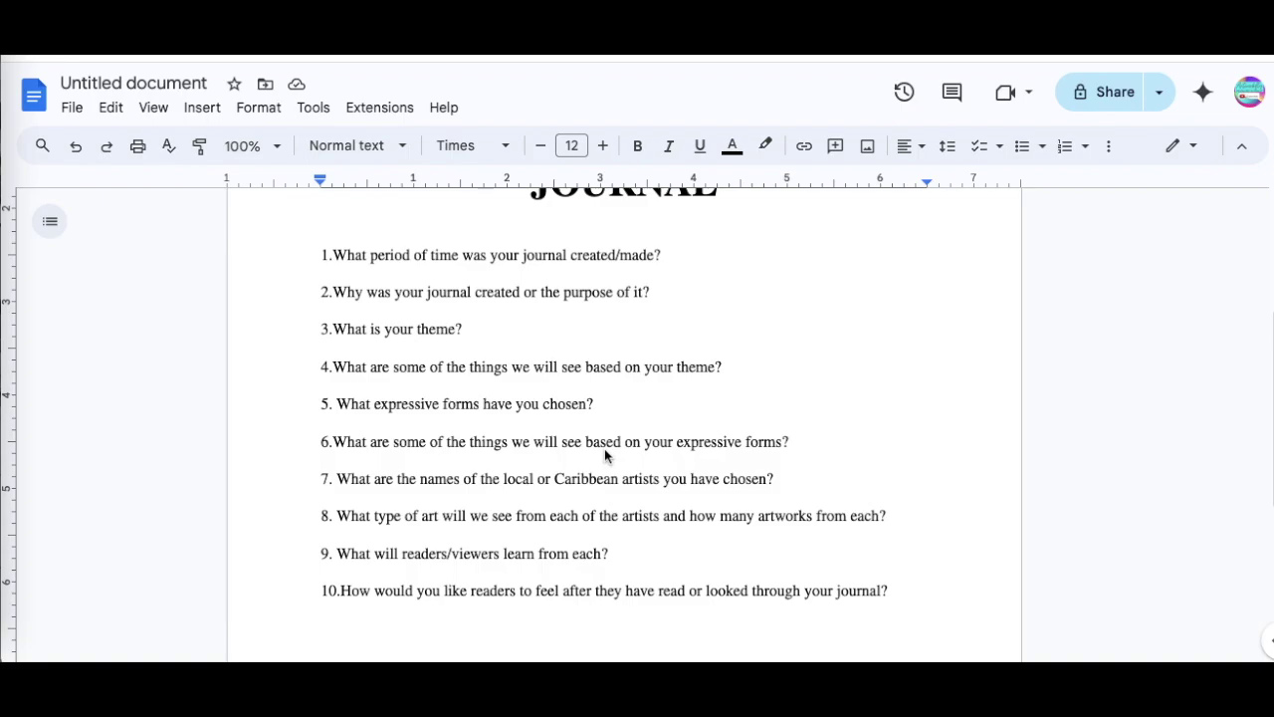
pyautogui.scroll(3, 604, 448)
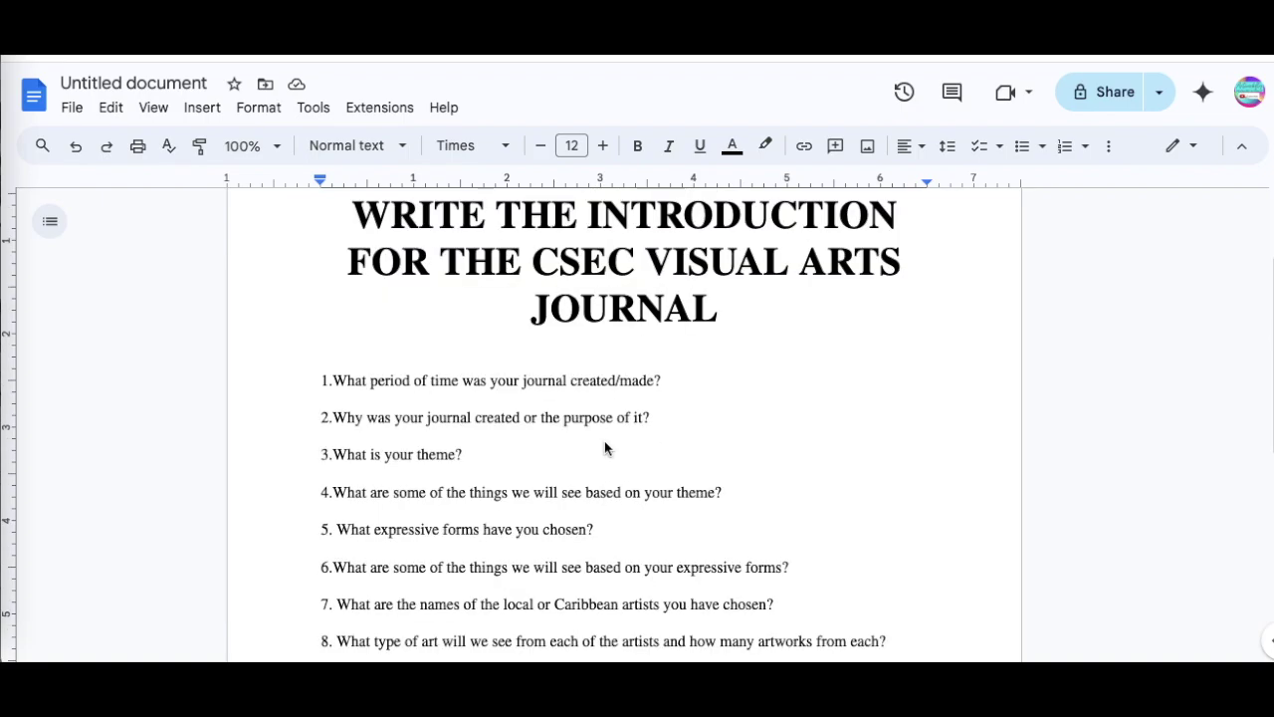
pyautogui.scroll(-1, 605, 448)
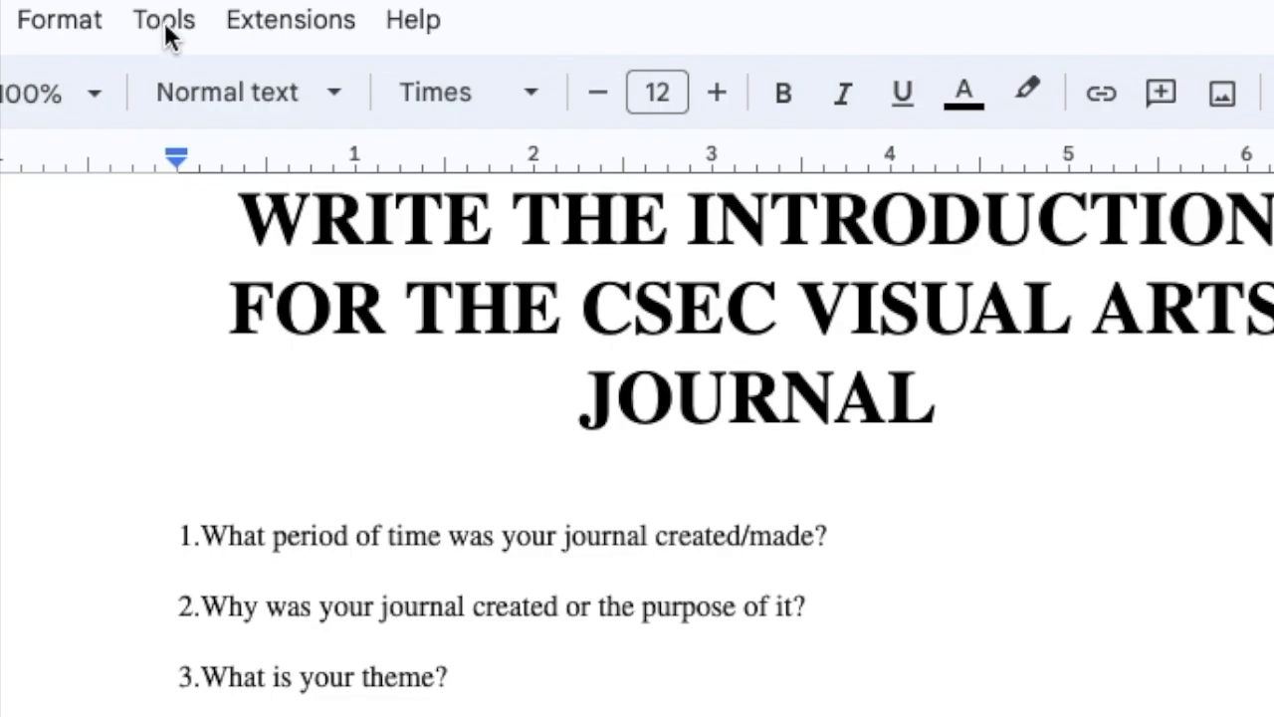
pyautogui.click(174, 34)
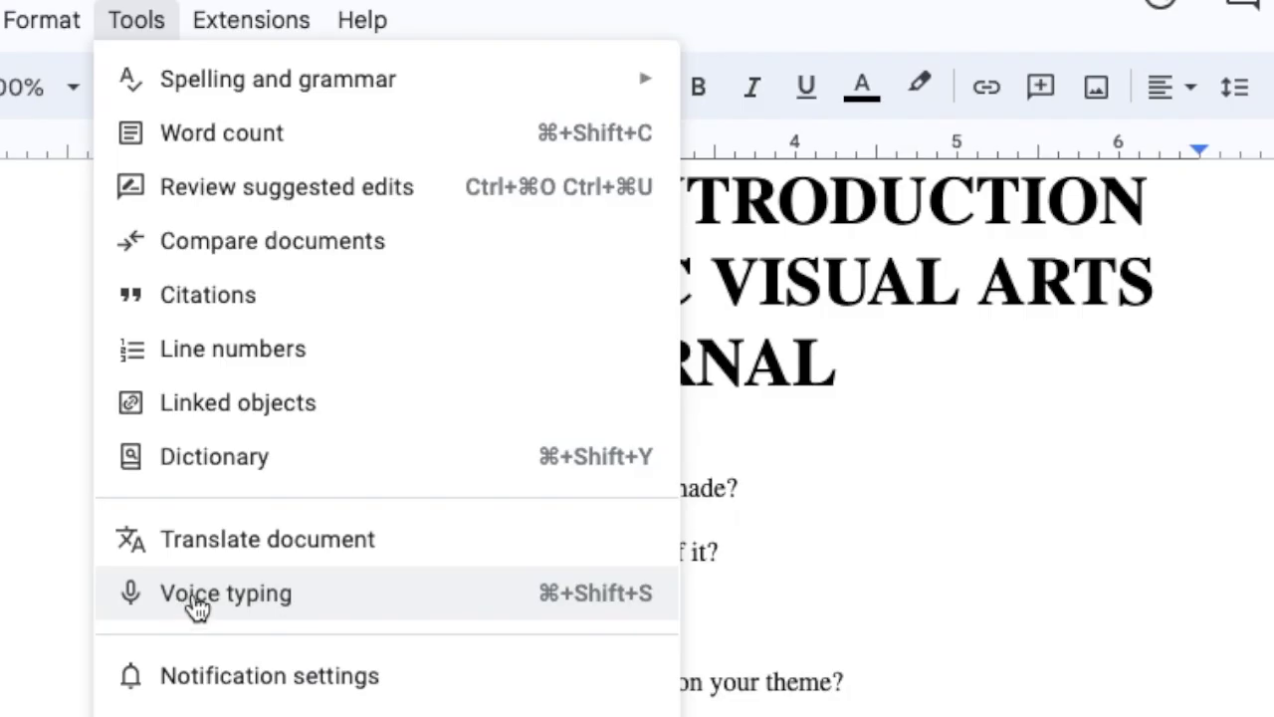
pyautogui.click(204, 598)
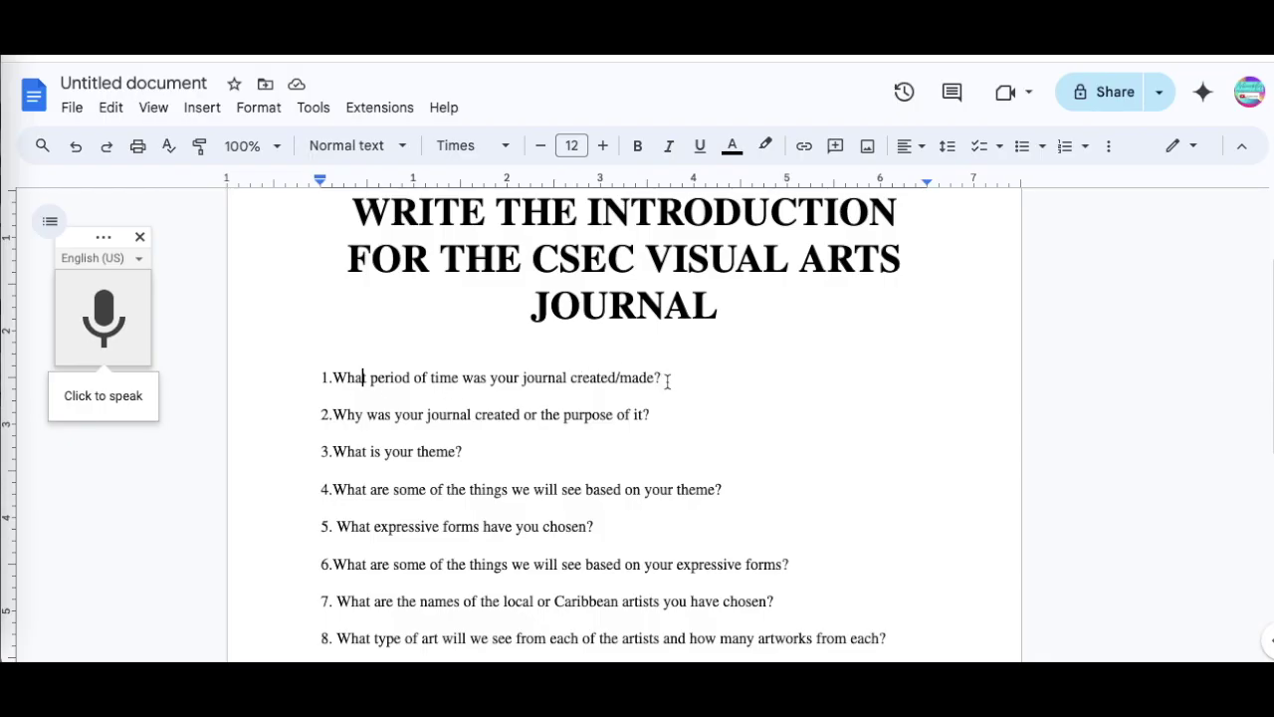
# Insert a new line after question 1, then remove it again.
pyautogui.click(665, 379)
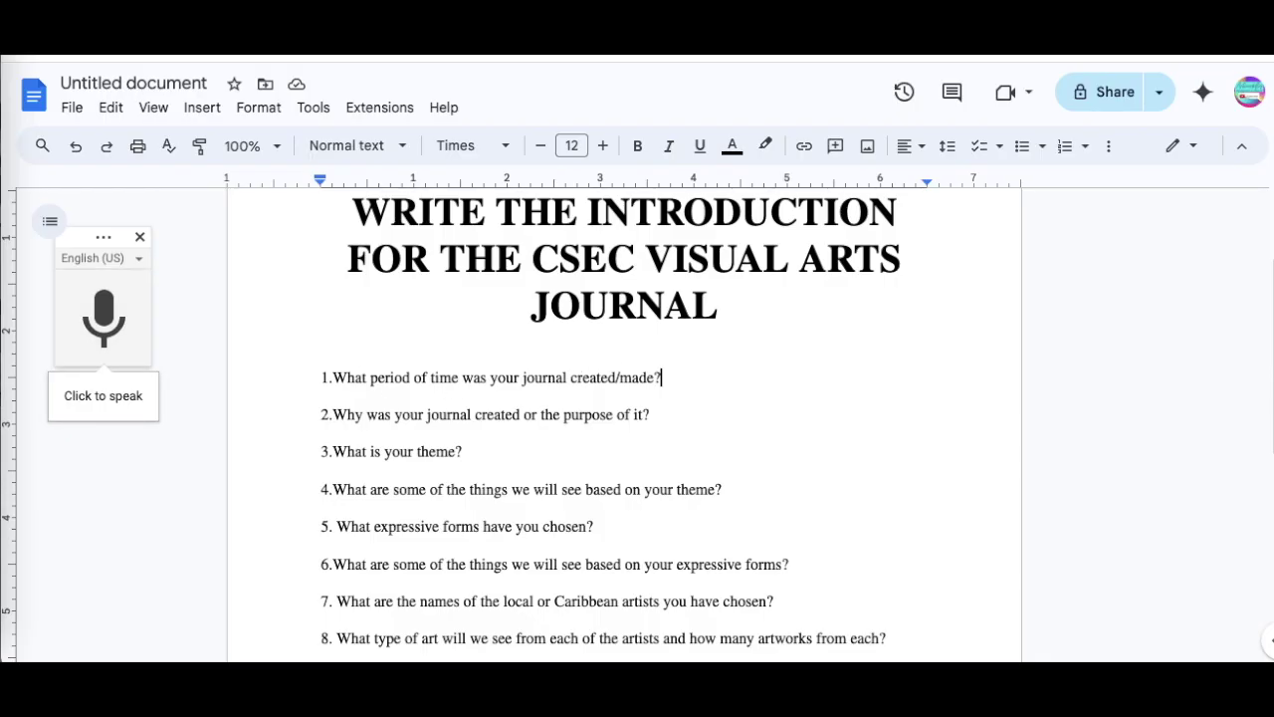
pyautogui.press('Return')
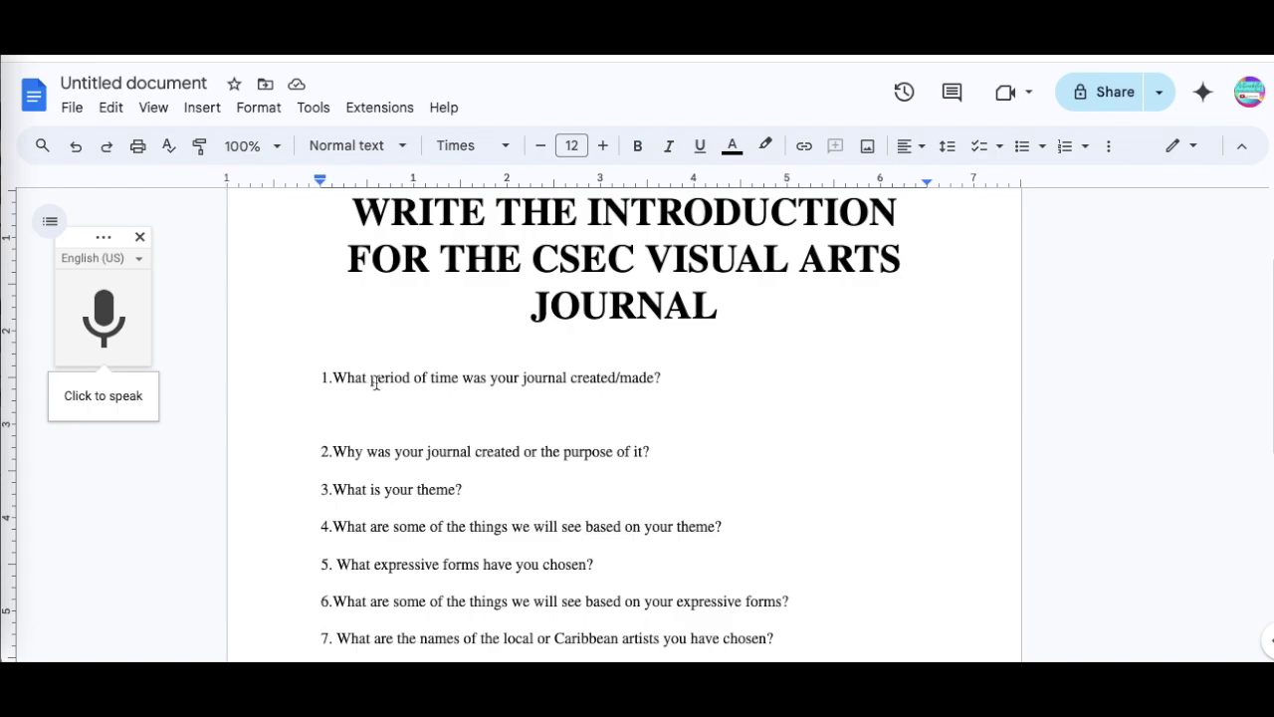
pyautogui.press('Delete')
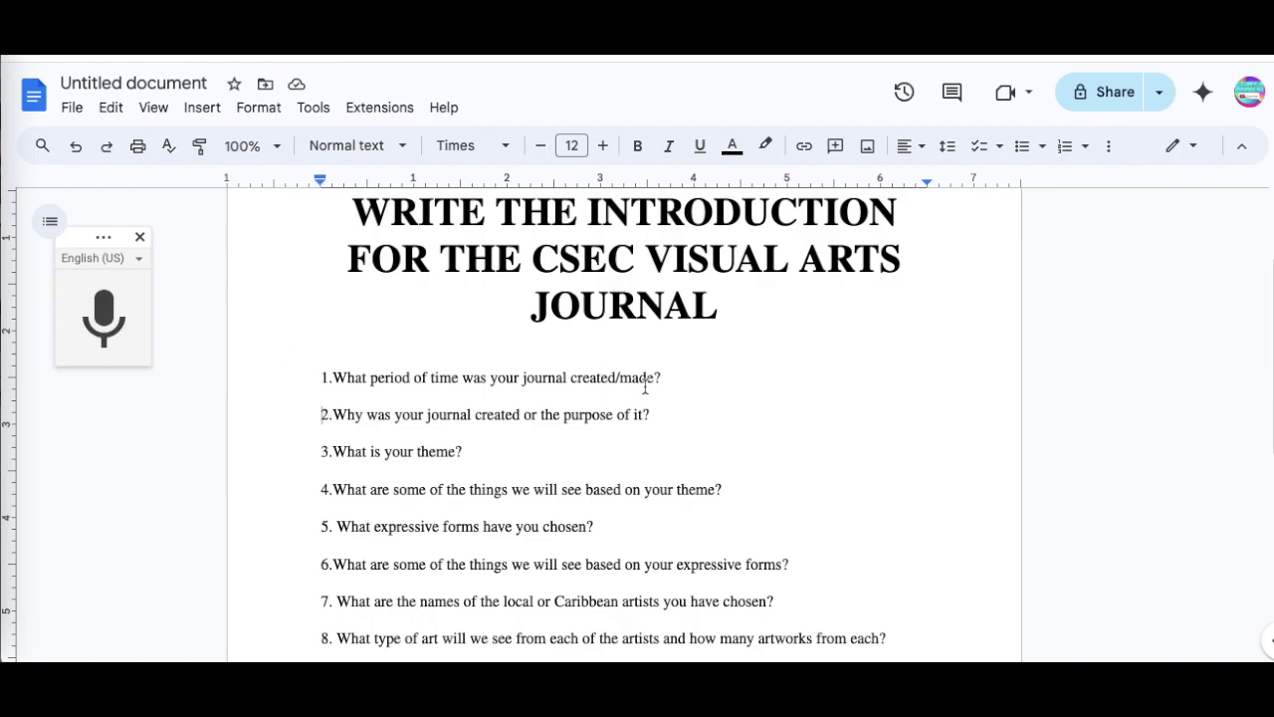
pyautogui.scroll(-2, 645, 386)
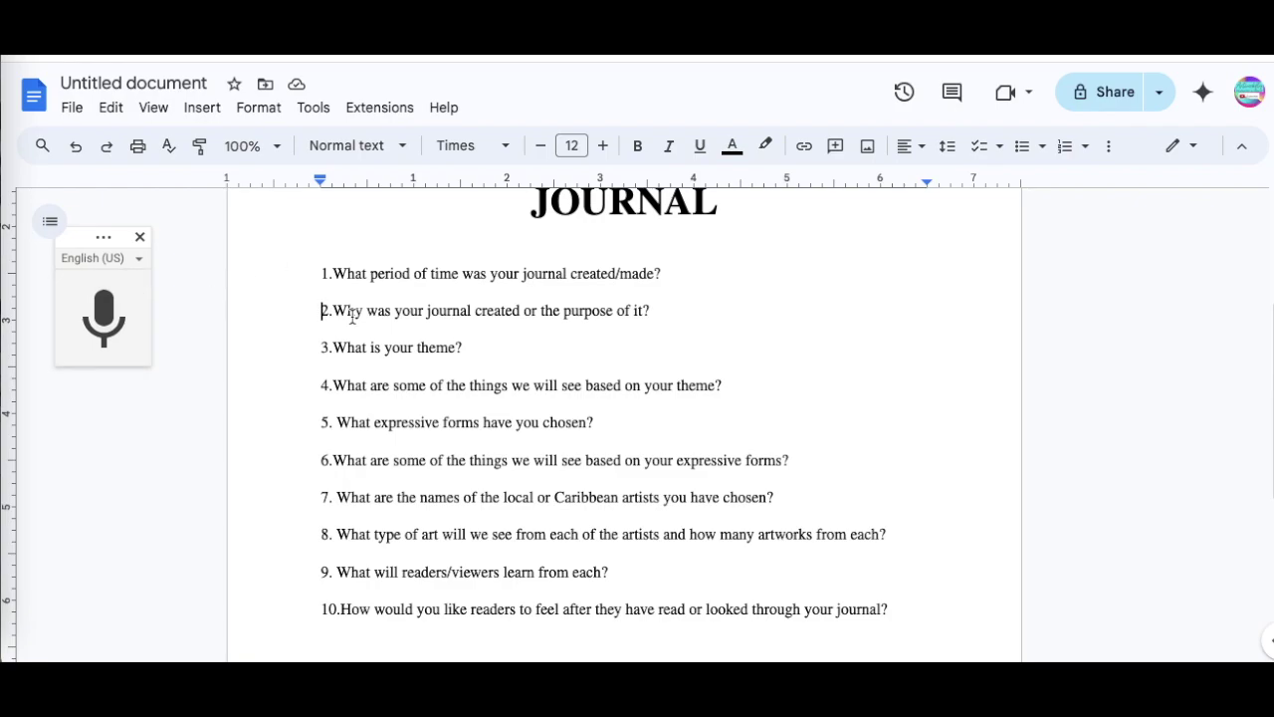
# Insert a blank line above question 2 and place the cursor on it.
pyautogui.press('Return')
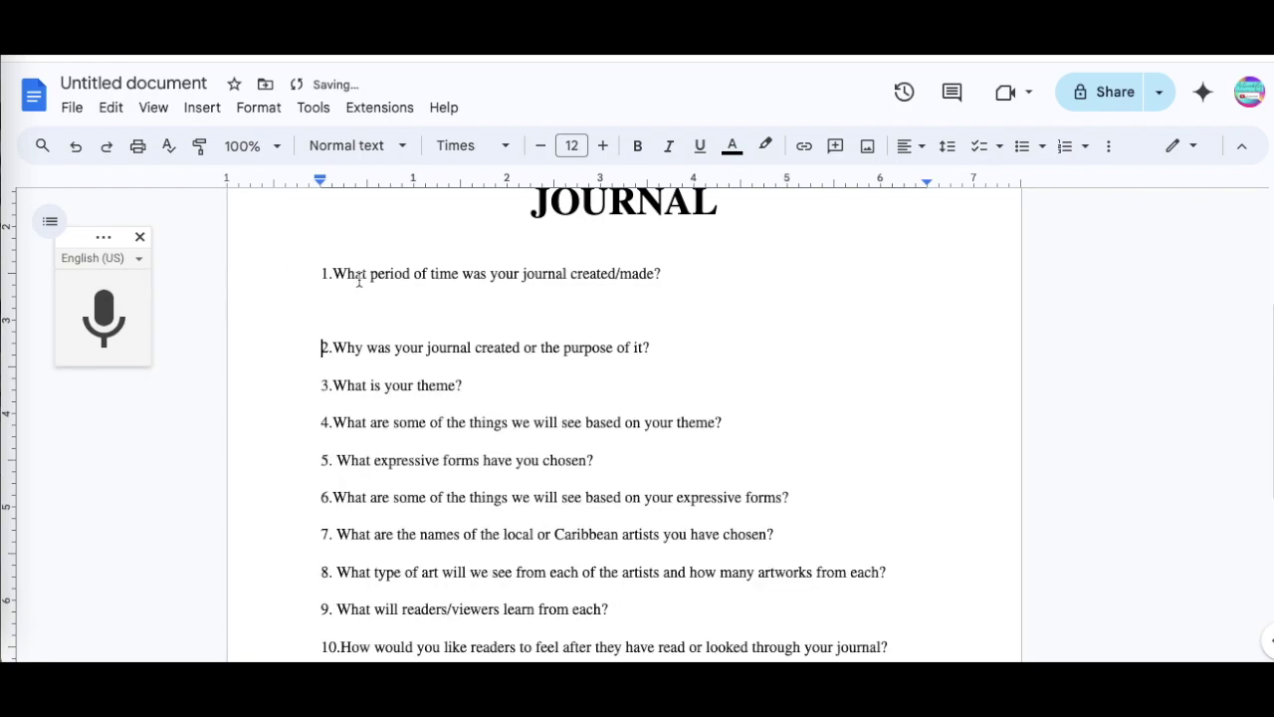
pyautogui.click(330, 297)
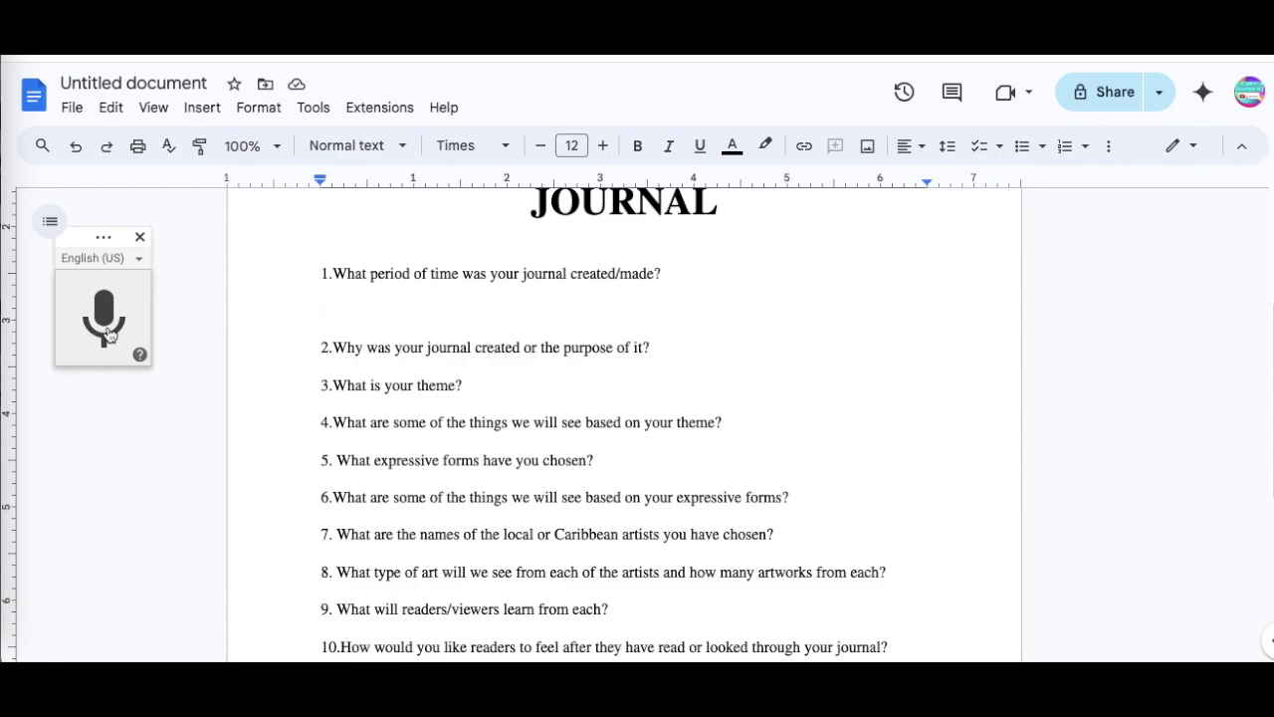
# Dictate that the Visual Arts Journal was created in August 2024.
pyautogui.click(108, 335)
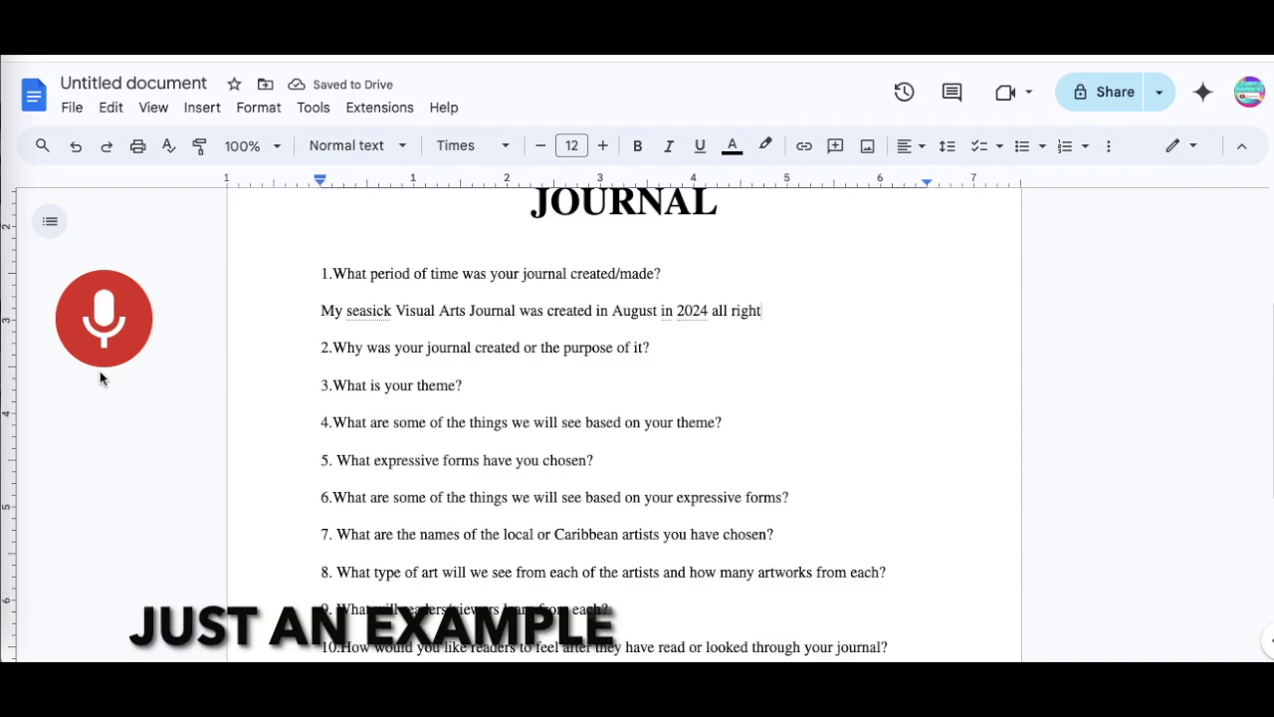
pyautogui.click(107, 344)
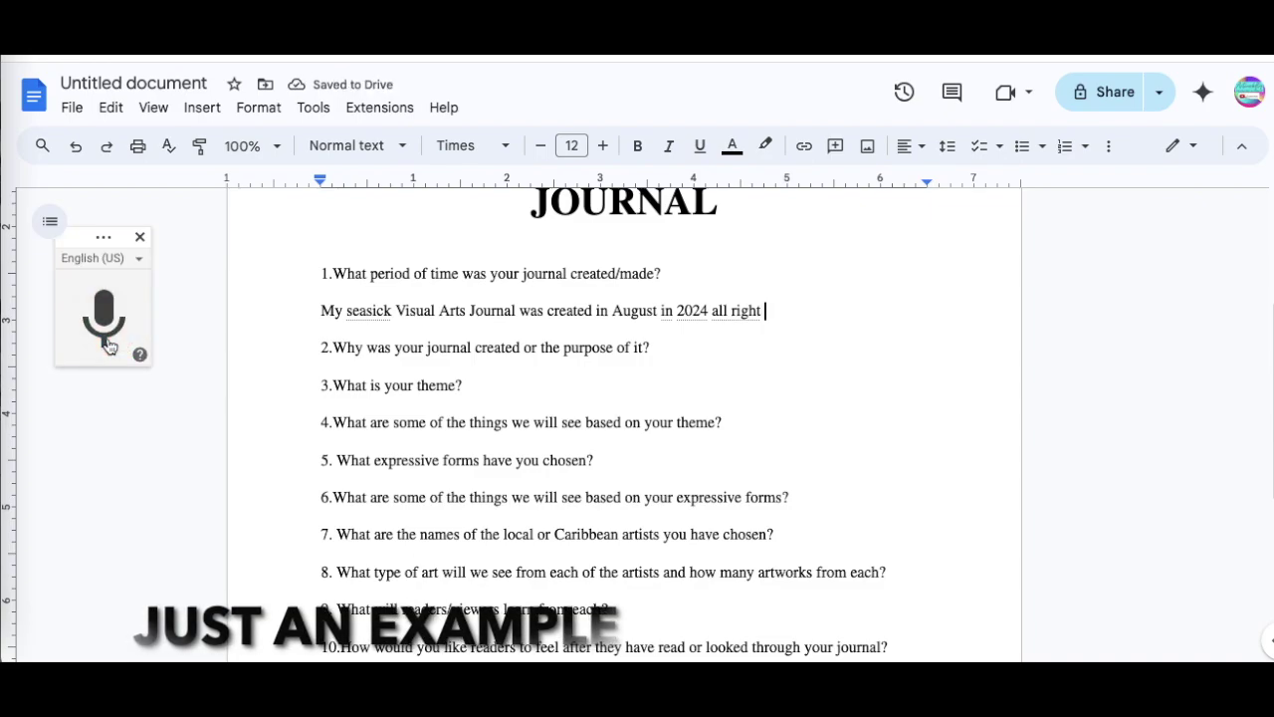
# Remove the stray 'all right' from answer 1 and dictate a closing full stop.
pyautogui.press('BackSpace')
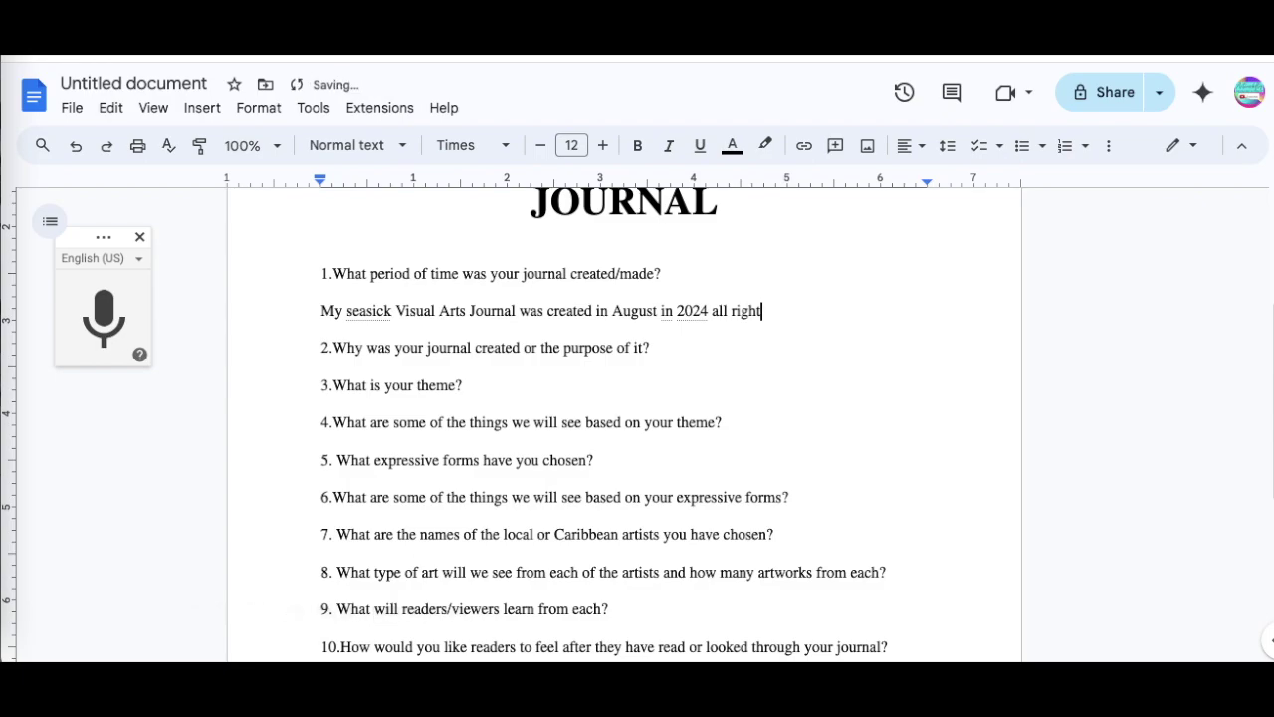
pyautogui.press('BackSpace')
pyautogui.press('BackSpace')
pyautogui.press('BackSpace')
pyautogui.press('BackSpace')
pyautogui.press('BackSpace')
pyautogui.press('BackSpace')
pyautogui.press('BackSpace')
pyautogui.press('BackSpace')
pyautogui.press('BackSpace')
pyautogui.press('BackSpace')
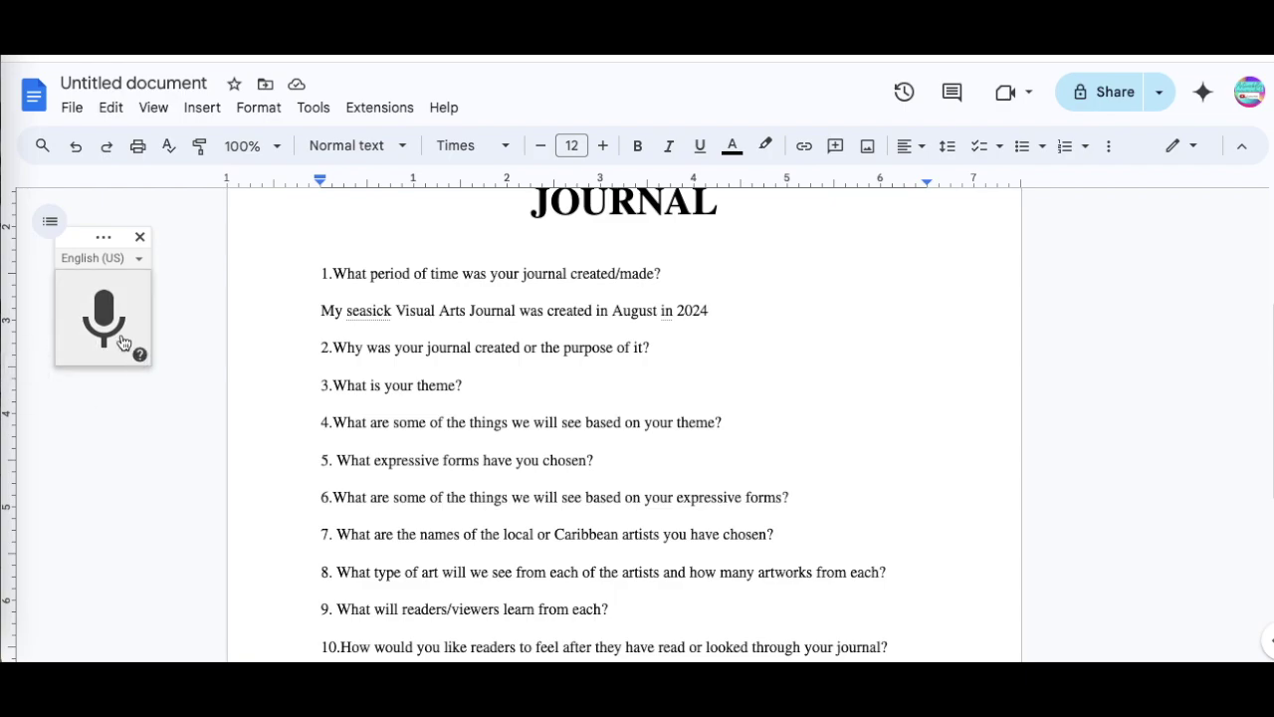
pyautogui.click(103, 319)
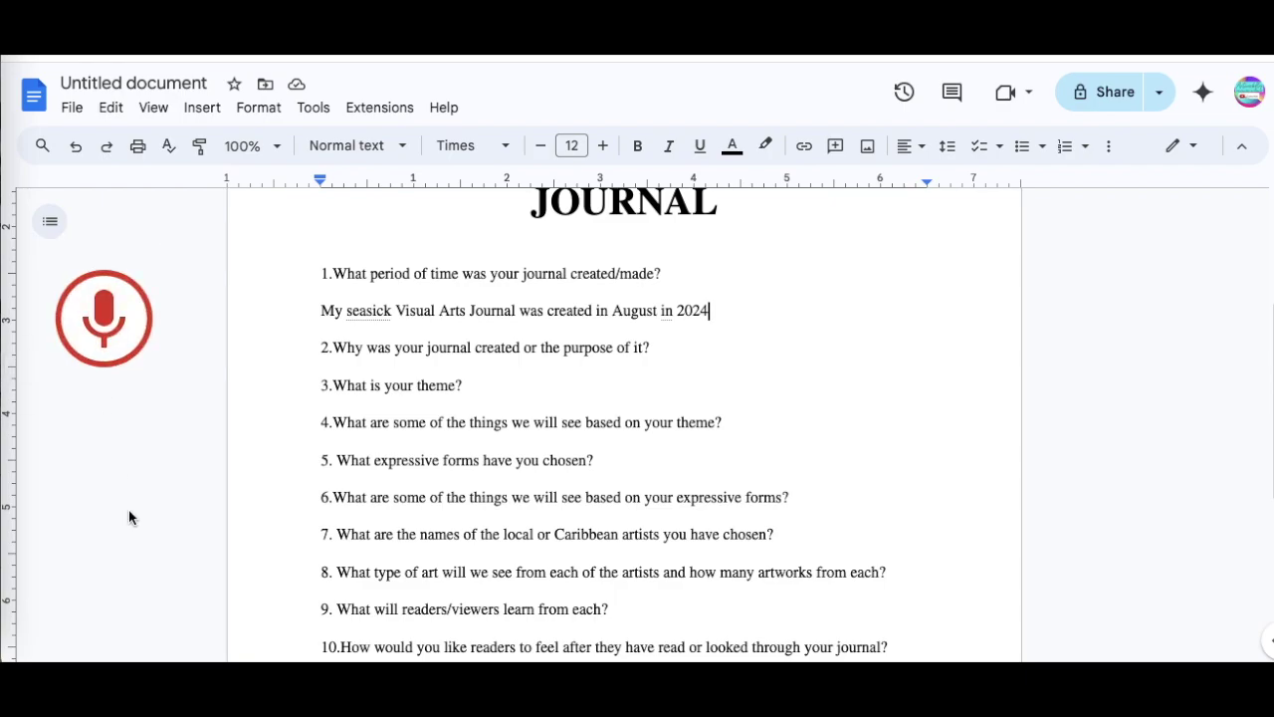
pyautogui.click(135, 332)
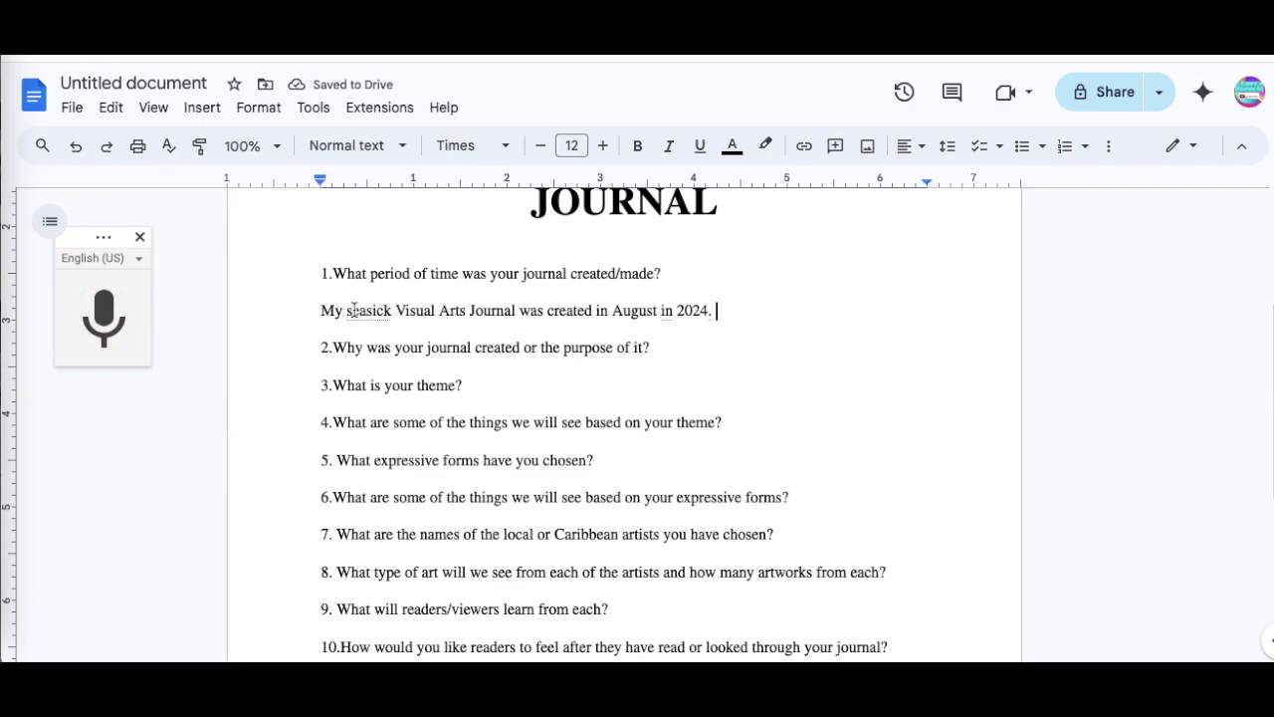
# Replace 'seasick' with 'CSEC' in answer 1 and start a new line under question 2.
pyautogui.click(389, 312)
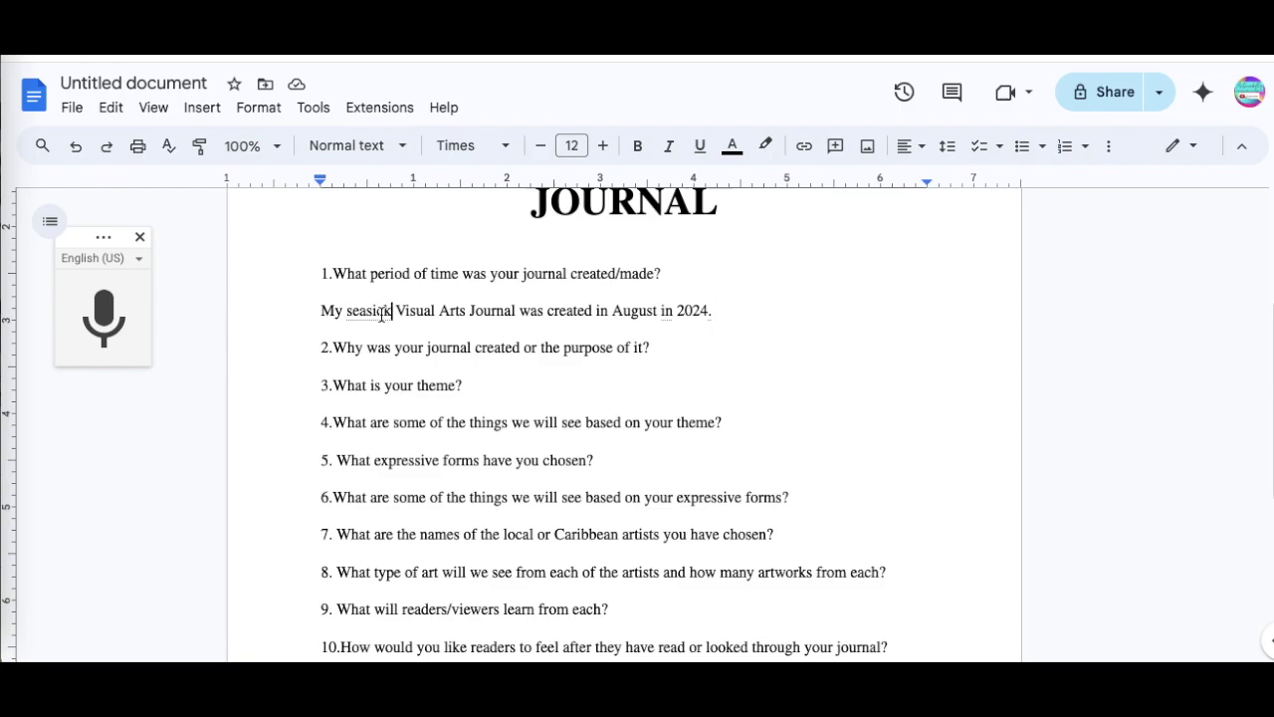
pyautogui.press('BackSpace')
pyautogui.press('BackSpace')
pyautogui.press('BackSpace')
pyautogui.press('BackSpace')
pyautogui.press('BackSpace')
pyautogui.press('BackSpace')
pyautogui.press('BackSpace')
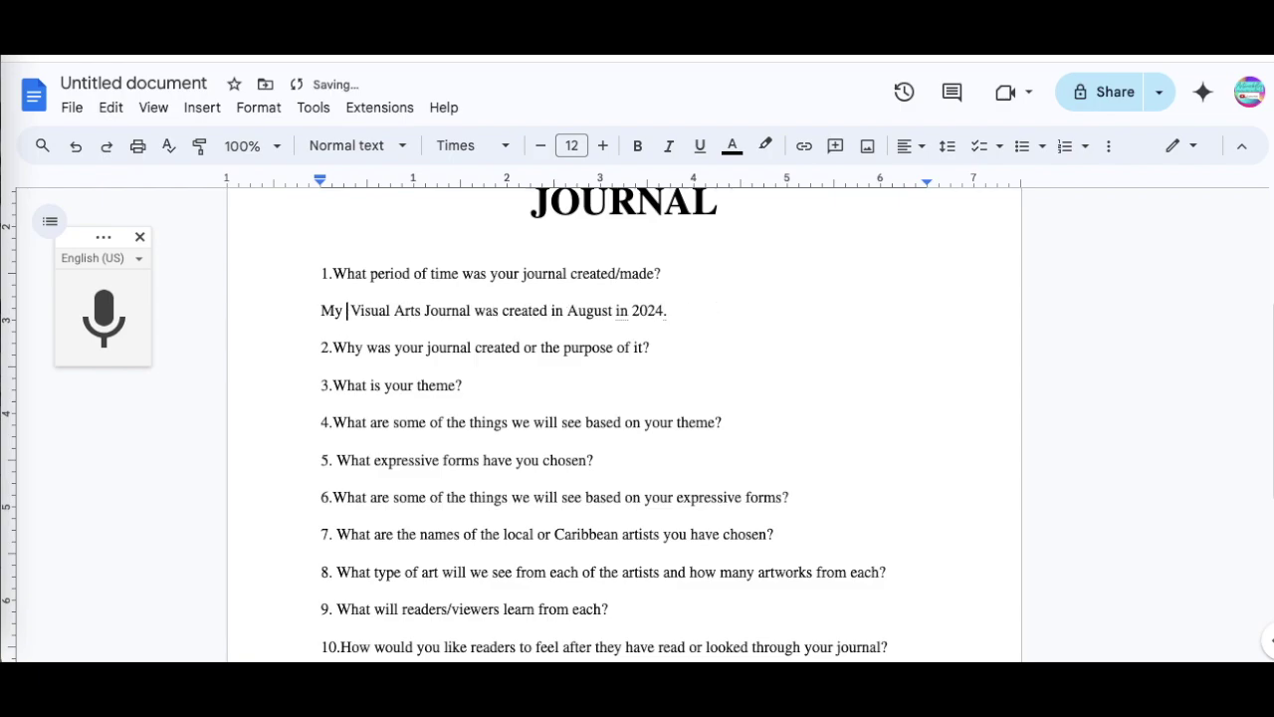
pyautogui.write('CSEC')
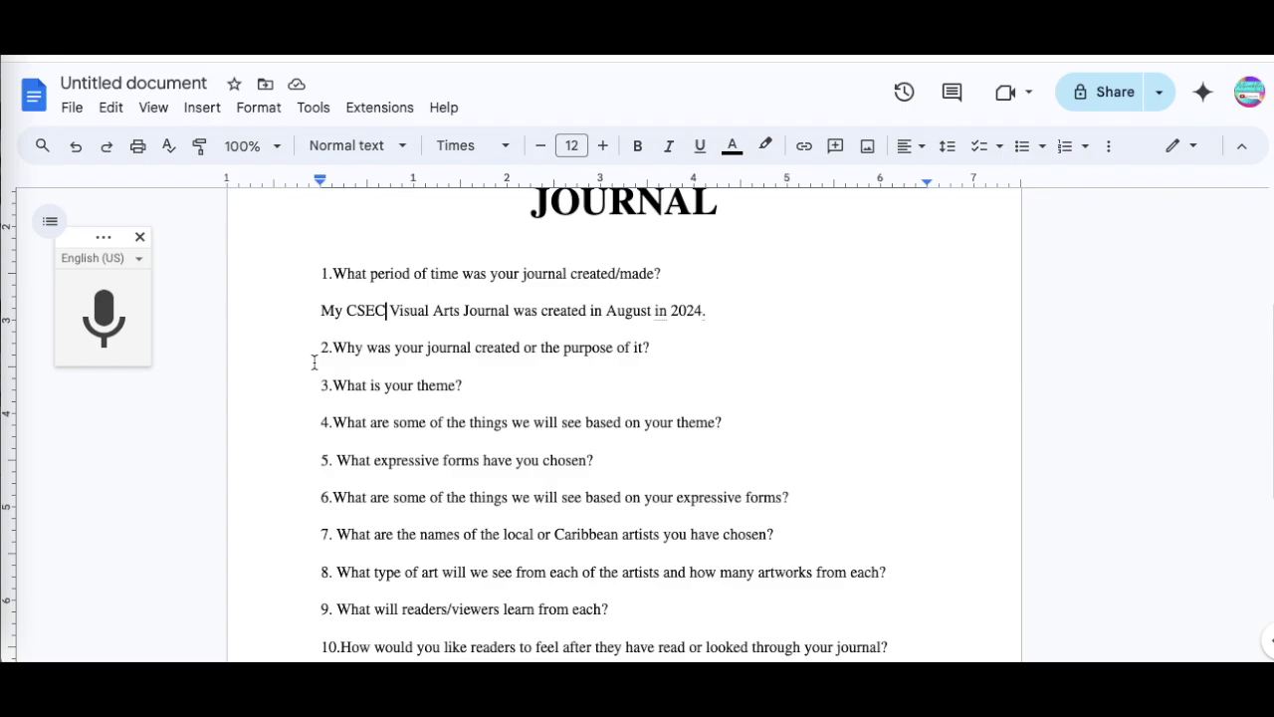
pyautogui.click(667, 358)
pyautogui.press('Return')
# Dictate answer 2 about documenting the journey, correcting 'seasick' to 'CSEC'.
pyautogui.click(104, 319)
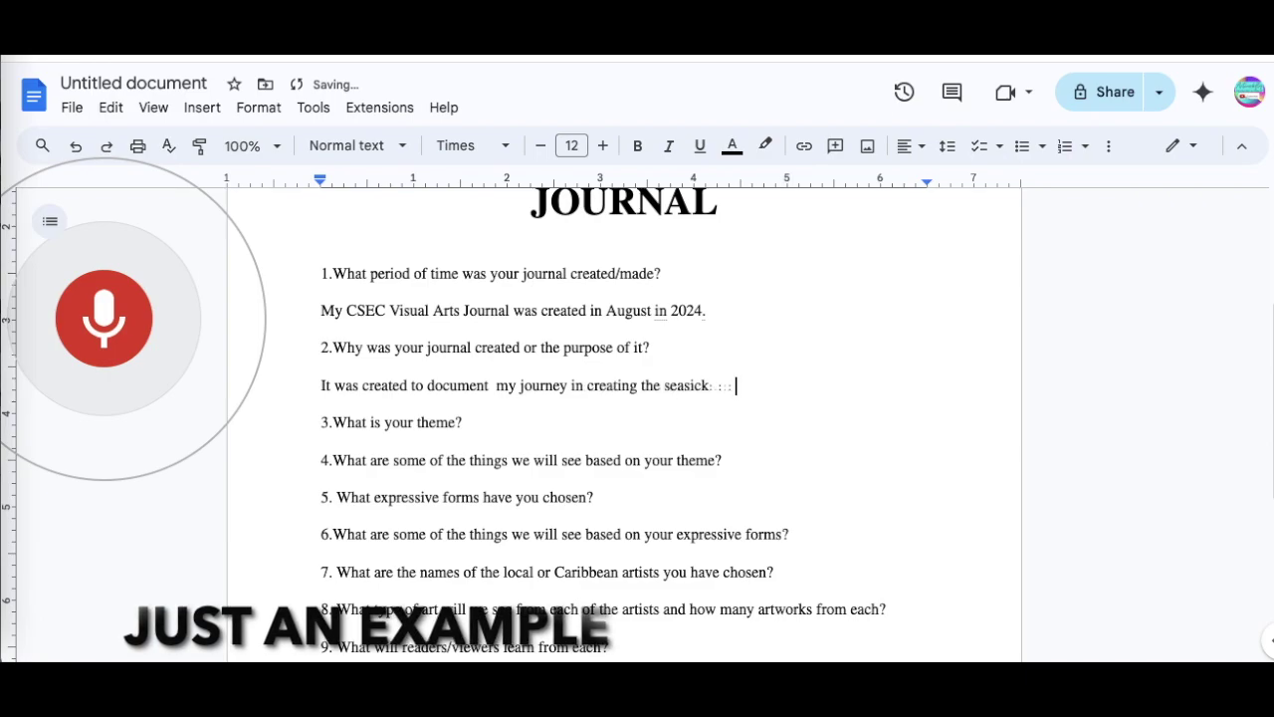
pyautogui.click(115, 355)
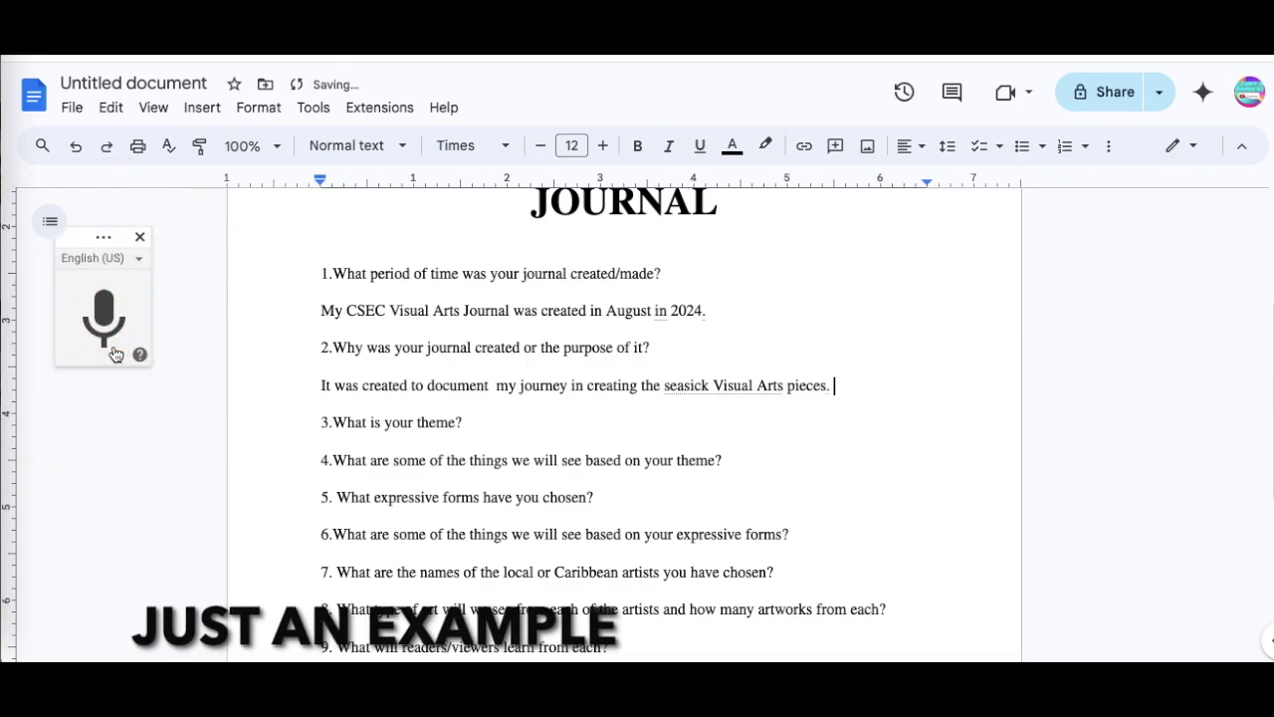
pyautogui.click(710, 385)
pyautogui.press('BackSpace')
pyautogui.press('BackSpace')
pyautogui.press('BackSpace')
pyautogui.press('BackSpace')
pyautogui.press('BackSpace')
pyautogui.press('BackSpace')
pyautogui.press('BackSpace')
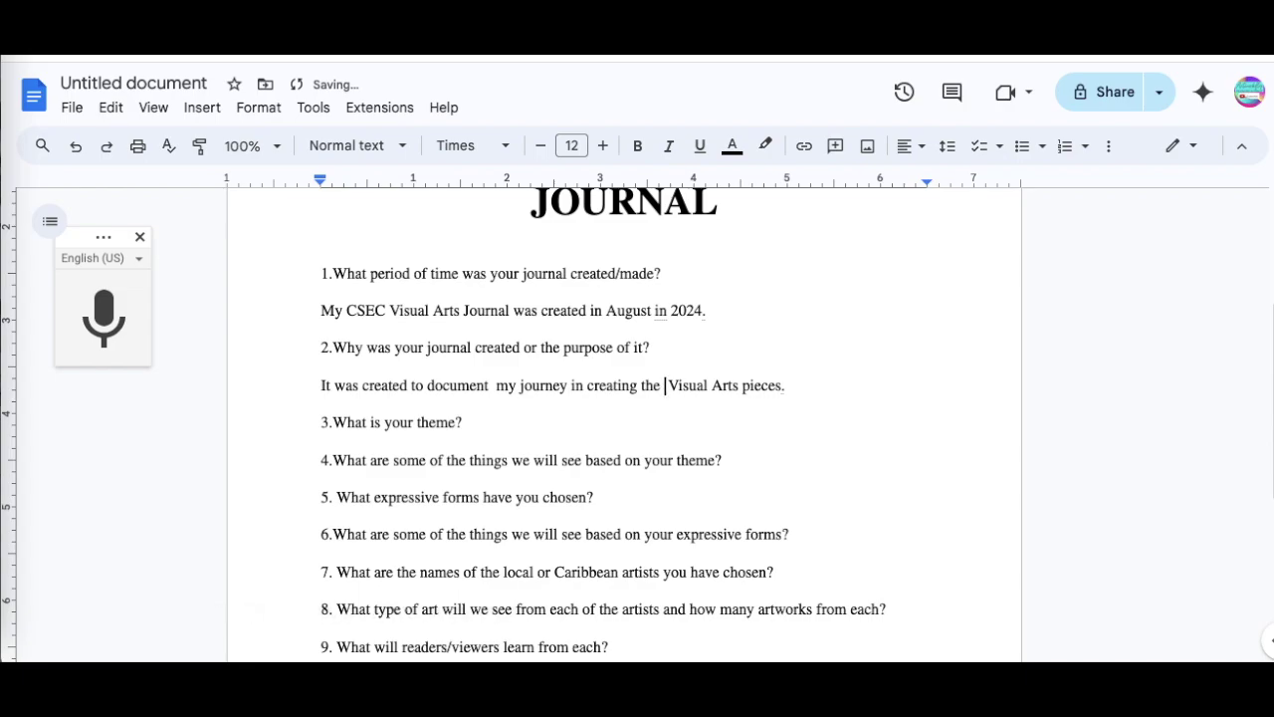
pyautogui.write('CSEC')
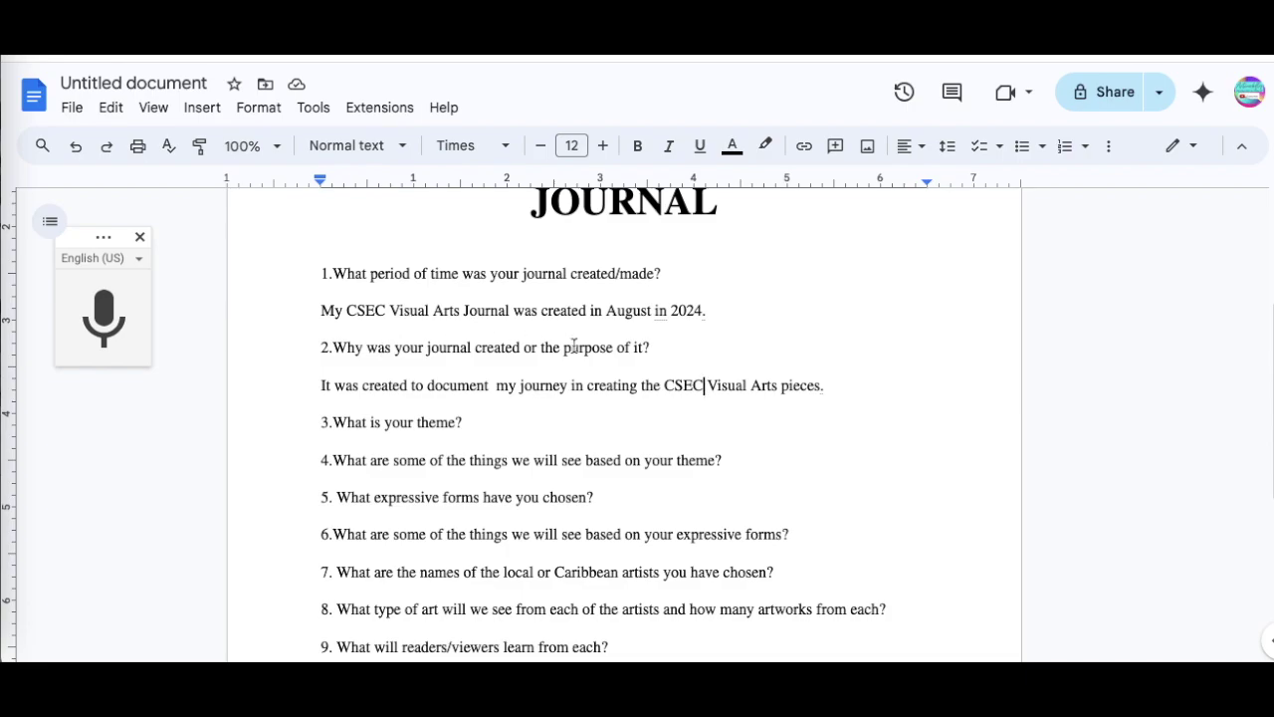
# Delete the question 1 and question 2 lines and the leftover empty line.
pyautogui.moveTo(671, 348); pyautogui.dragTo(313, 354)
pyautogui.press('BackSpace')
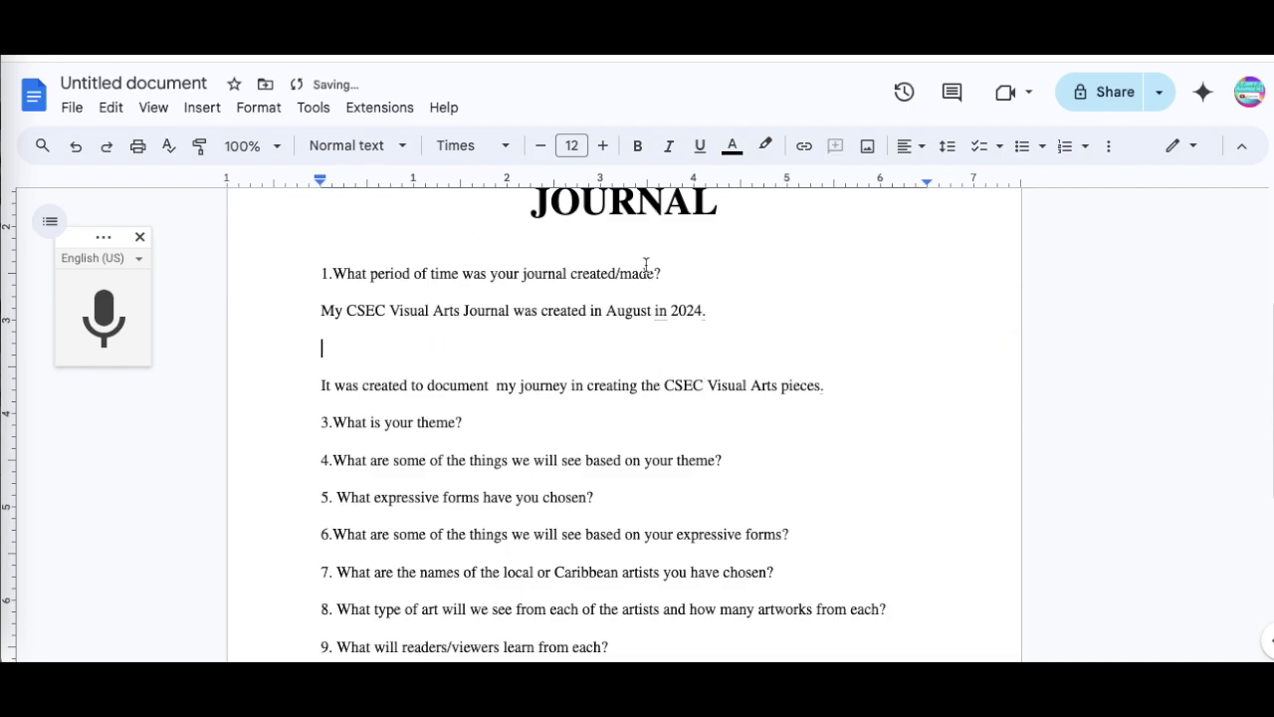
pyautogui.moveTo(662, 275); pyautogui.dragTo(236, 277)
pyautogui.press('BackSpace')
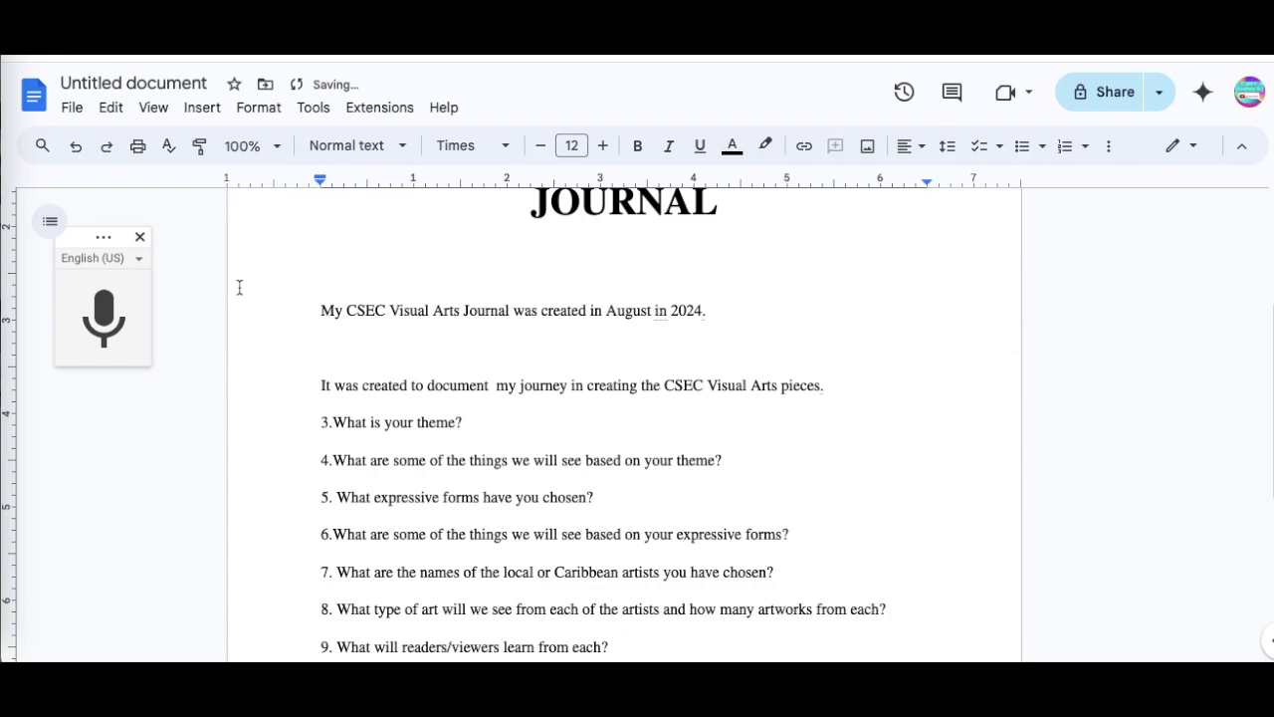
pyautogui.press('BackSpace')
# Join the two answers into one paragraph followed by two empty lines.
pyautogui.click(348, 329)
pyautogui.press('BackSpace')
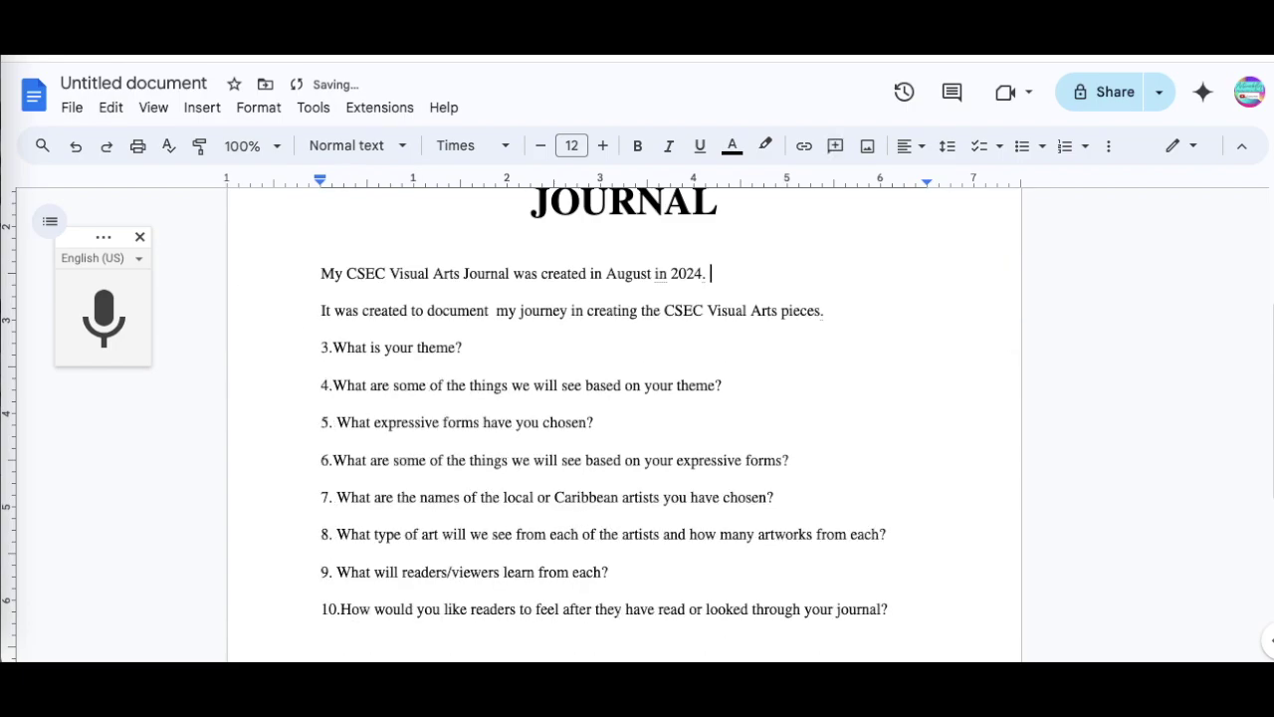
pyautogui.click(321, 311)
pyautogui.press('BackSpace')
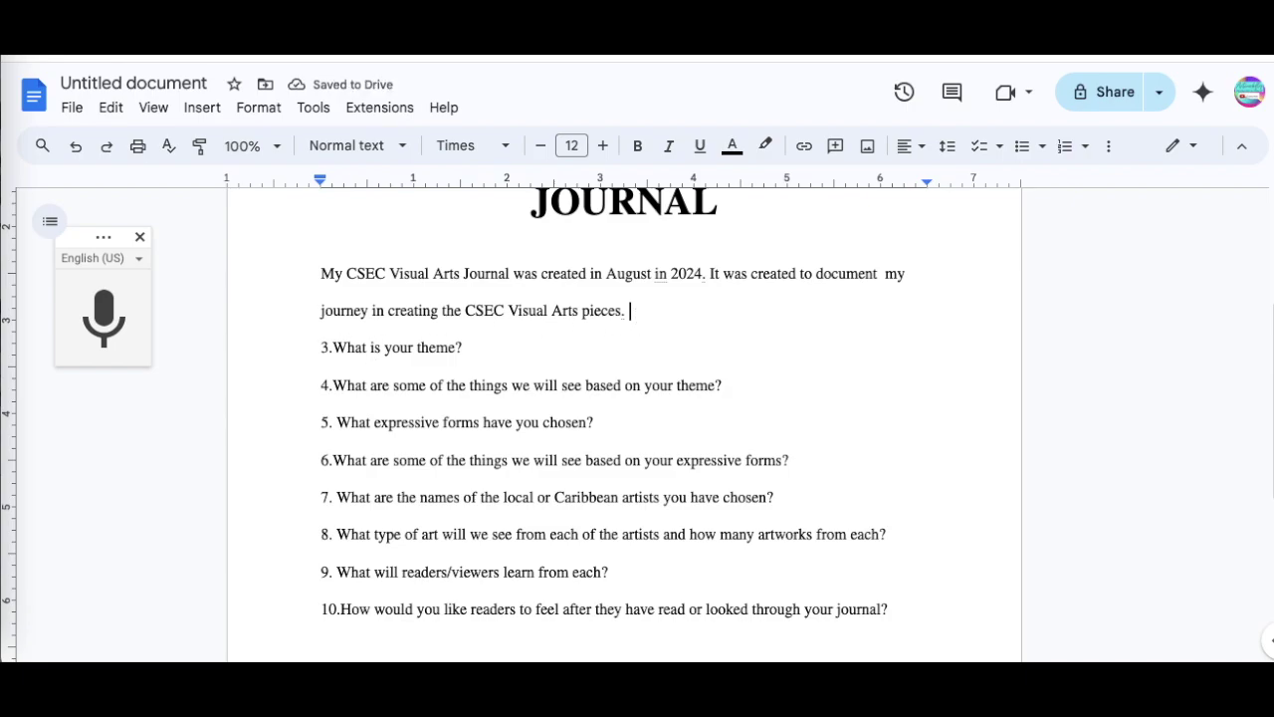
pyautogui.press('Return')
pyautogui.press('Return')
pyautogui.scroll(-3, 661, 318)
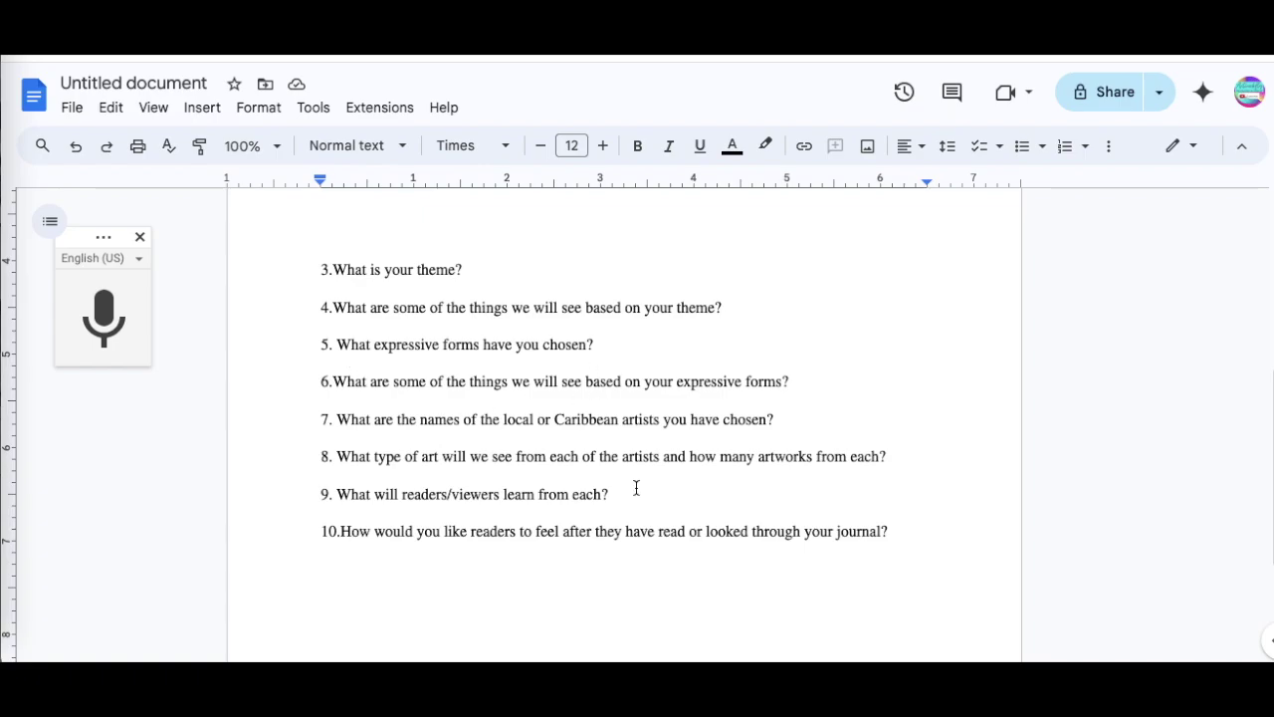
pyautogui.scroll(4, 807, 533)
pyautogui.scroll(-2, 806, 533)
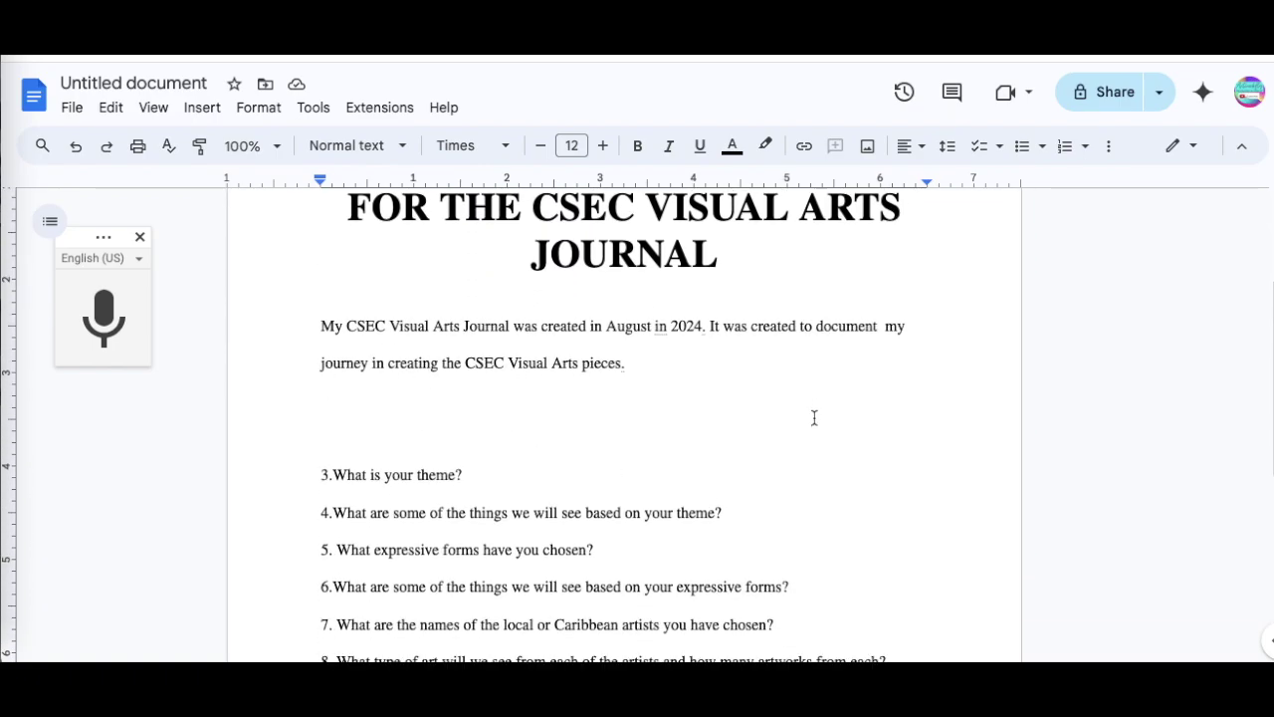
pyautogui.scroll(2, 899, 398)
pyautogui.scroll(-4, 721, 382)
pyautogui.scroll(1, 721, 382)
pyautogui.scroll(-2, 721, 382)
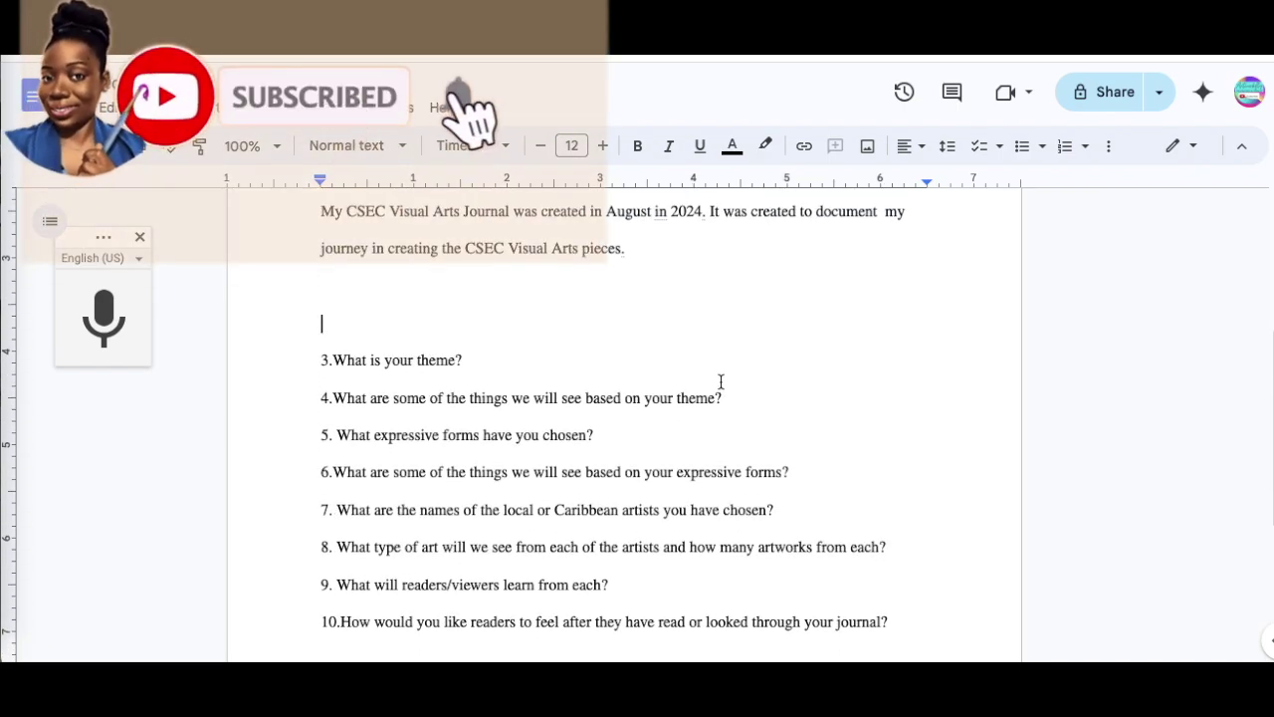
pyautogui.scroll(2, 721, 382)
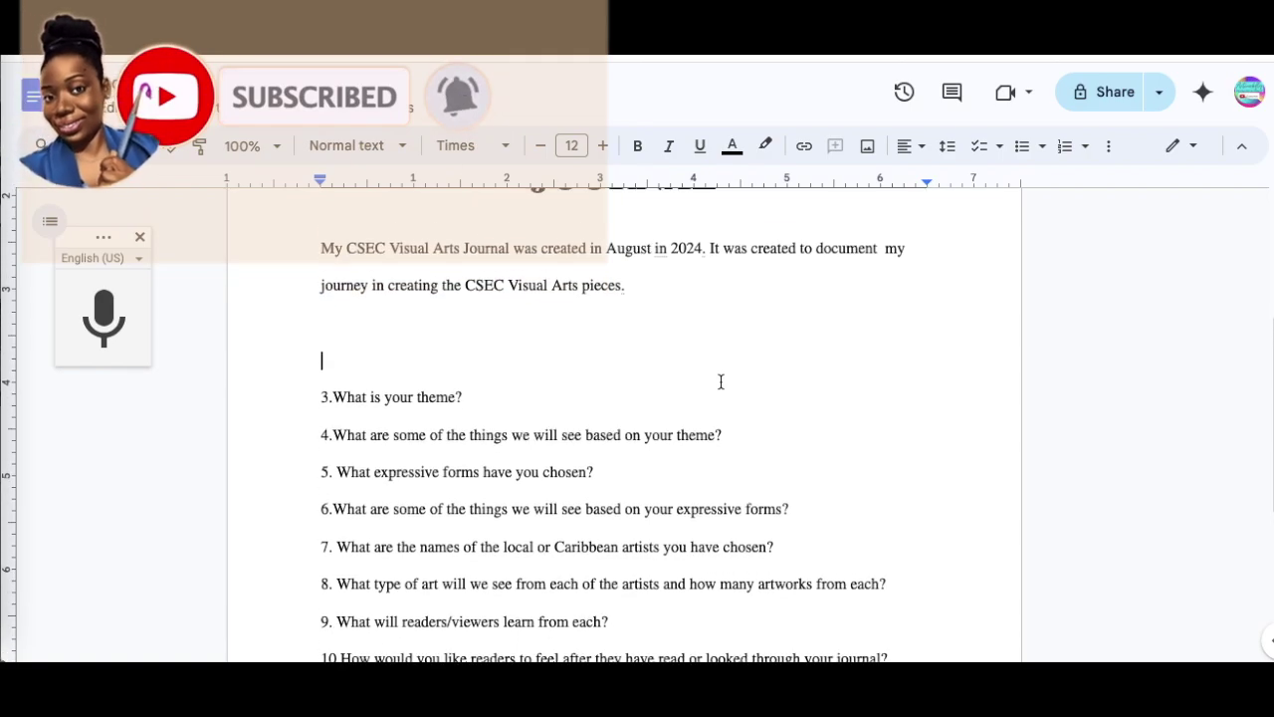
pyautogui.scroll(3, 721, 383)
pyautogui.scroll(-5, 721, 383)
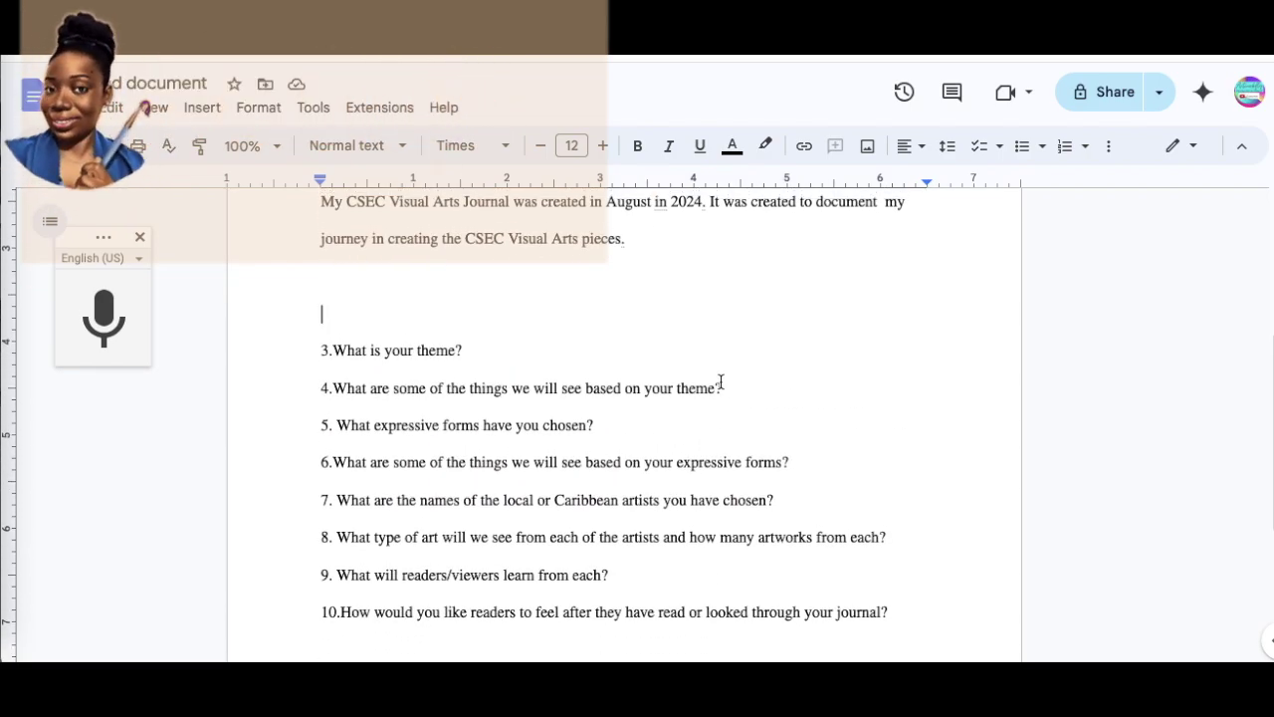
pyautogui.scroll(1, 720, 382)
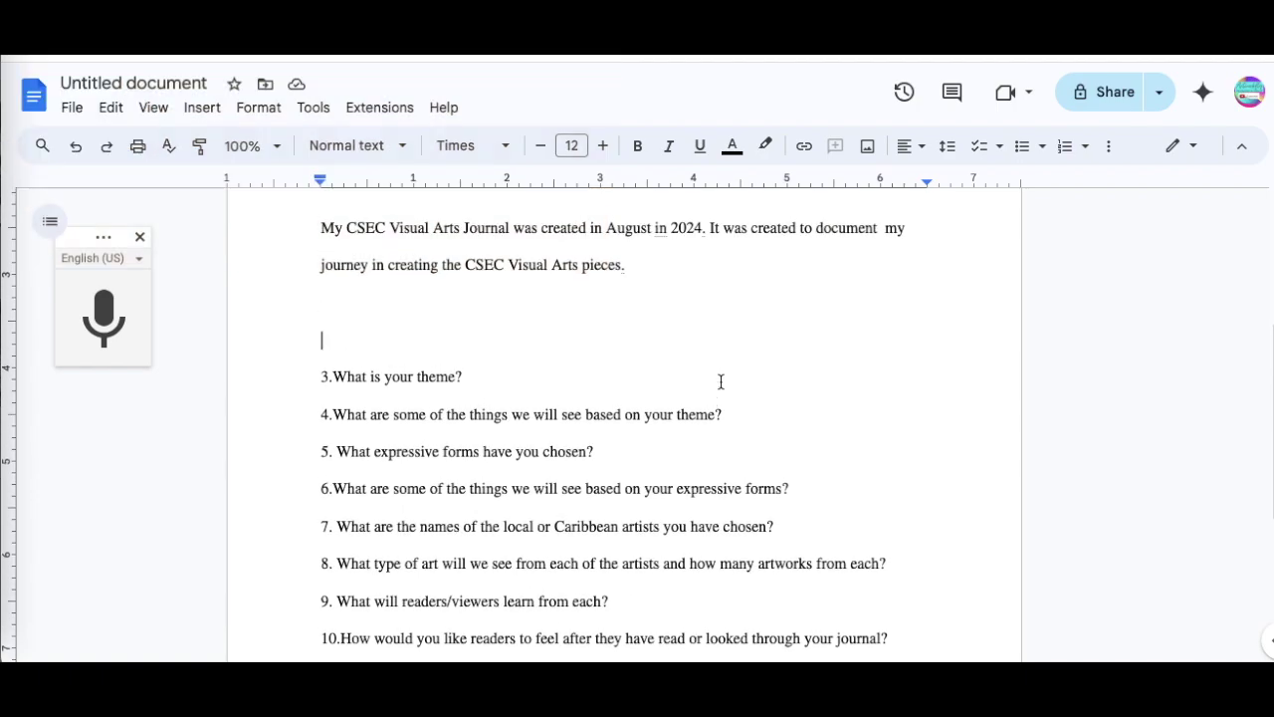
pyautogui.scroll(5, 721, 382)
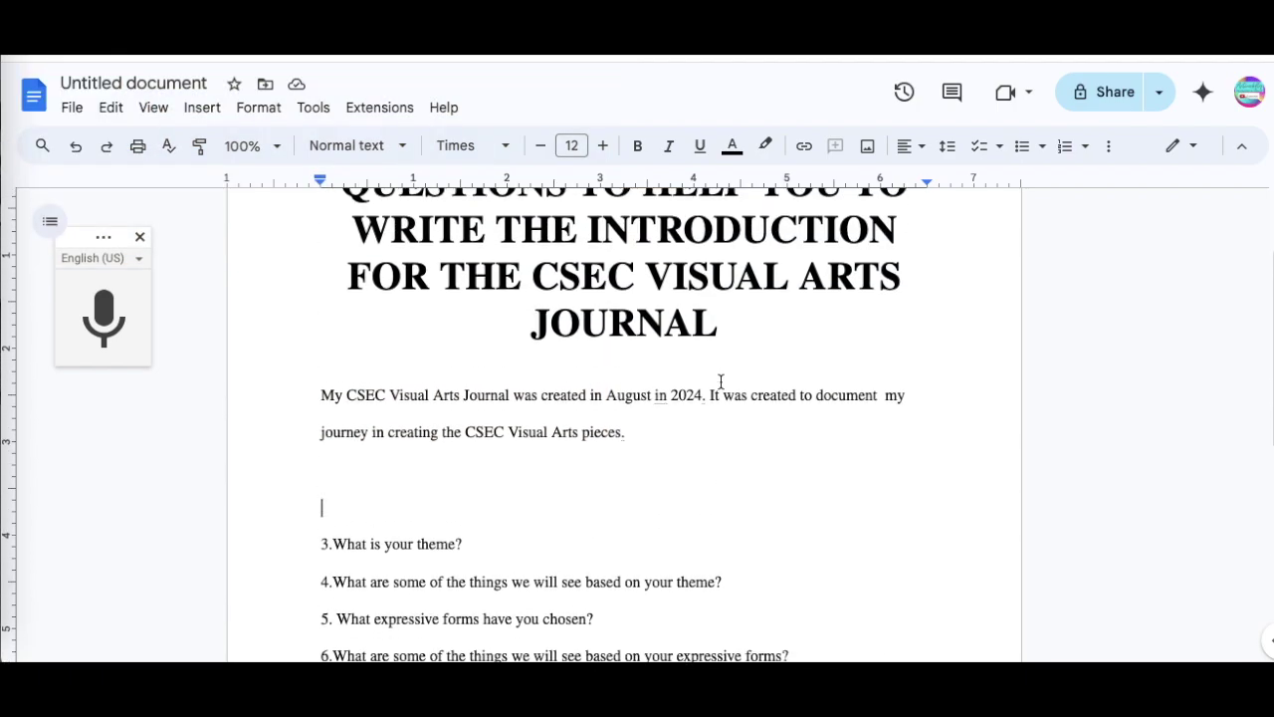
pyautogui.scroll(-1, 721, 382)
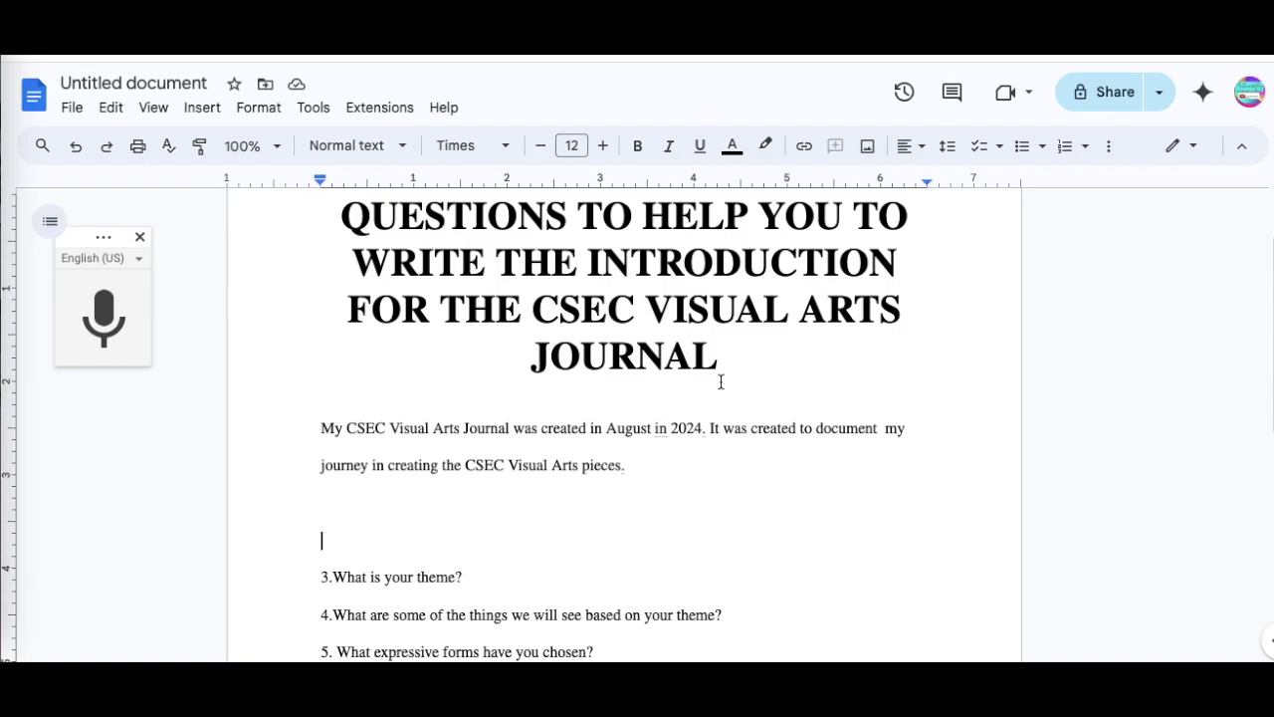
pyautogui.scroll(-2, 721, 382)
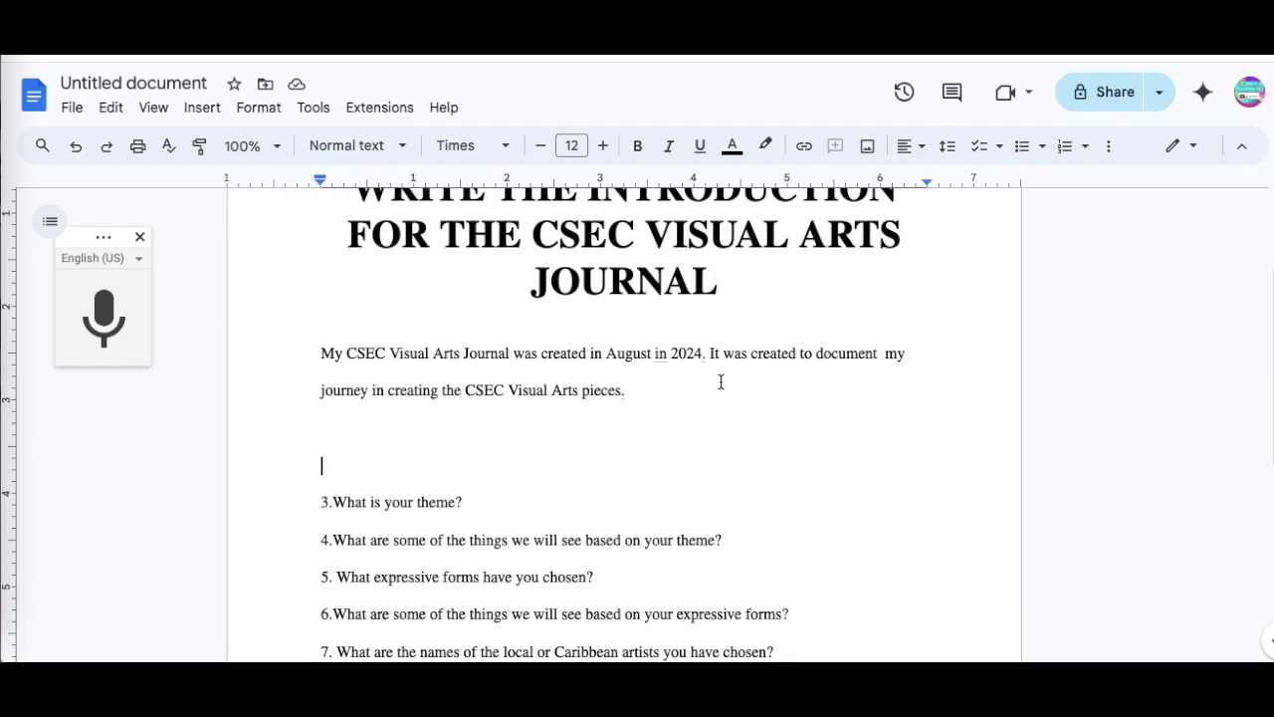
pyautogui.scroll(-4, 715, 416)
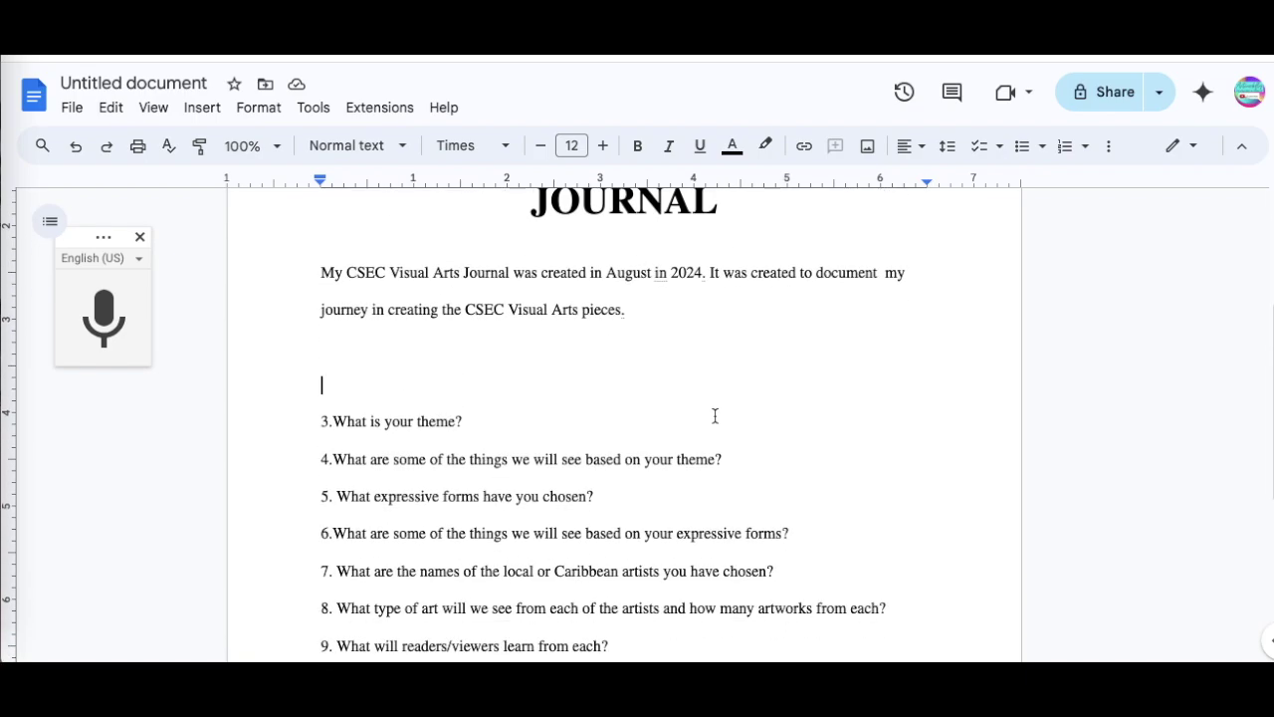
pyautogui.scroll(-2, 715, 416)
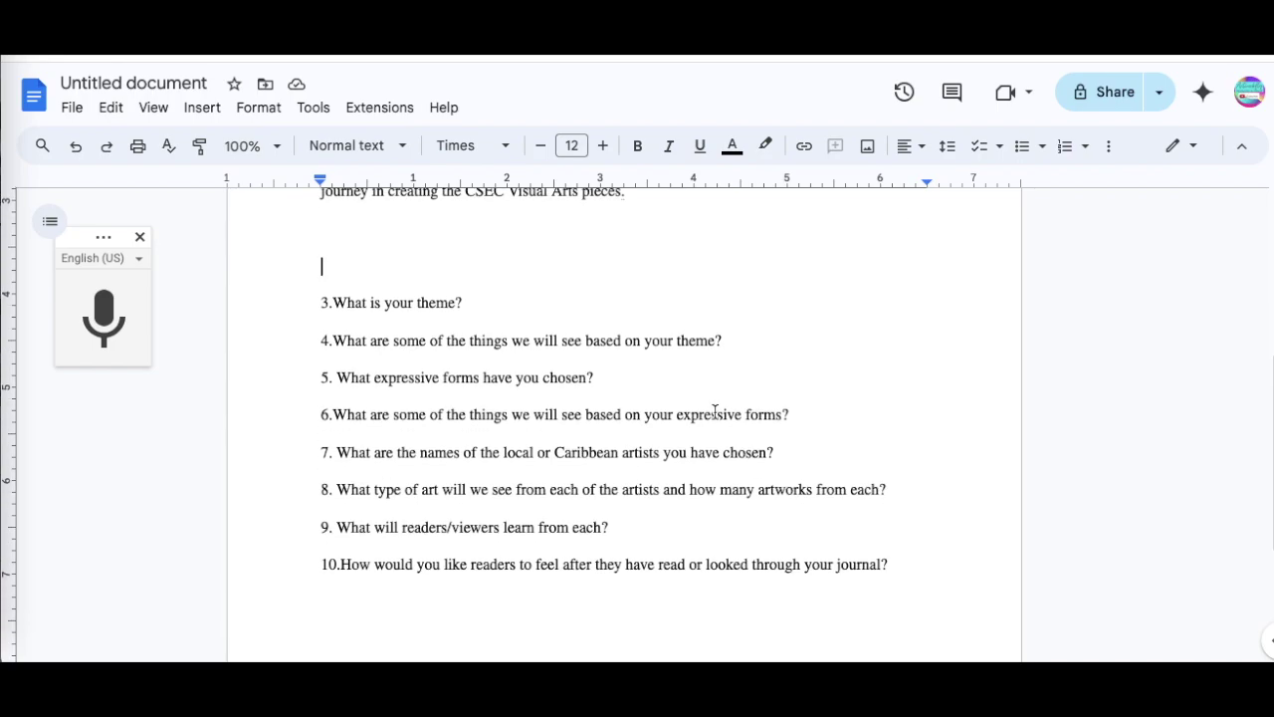
pyautogui.scroll(4, 715, 411)
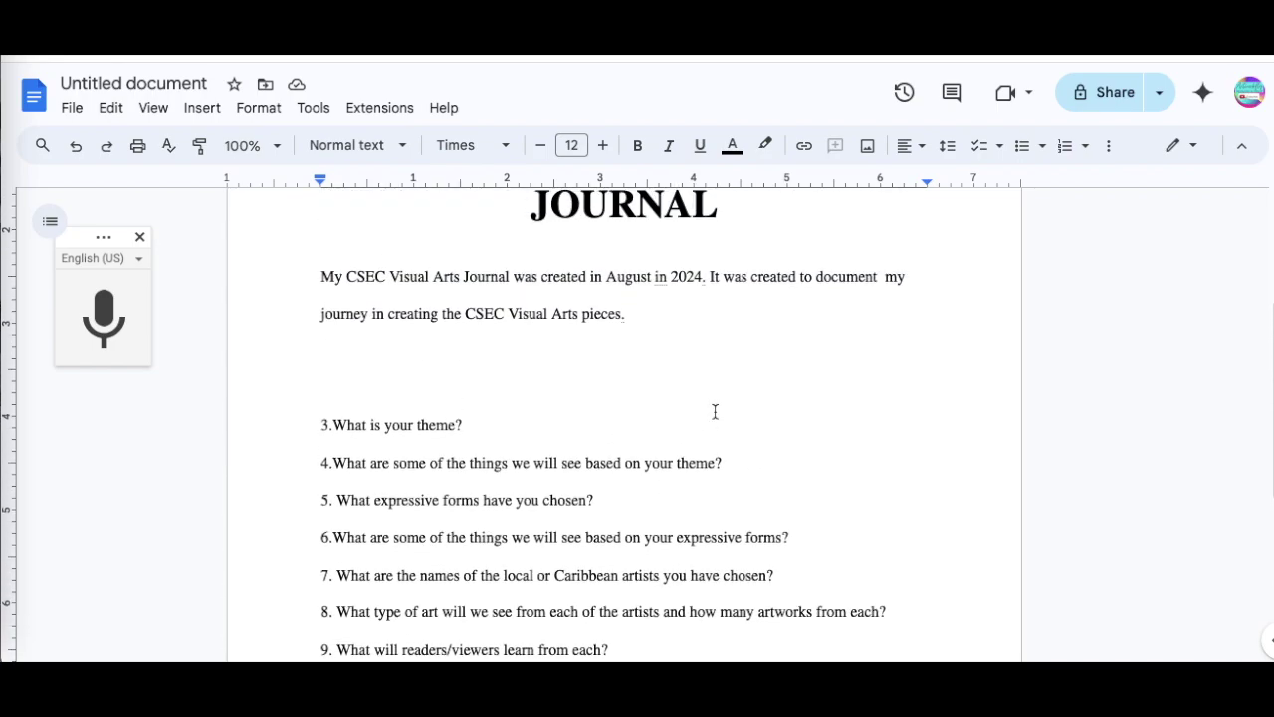
pyautogui.scroll(4, 715, 412)
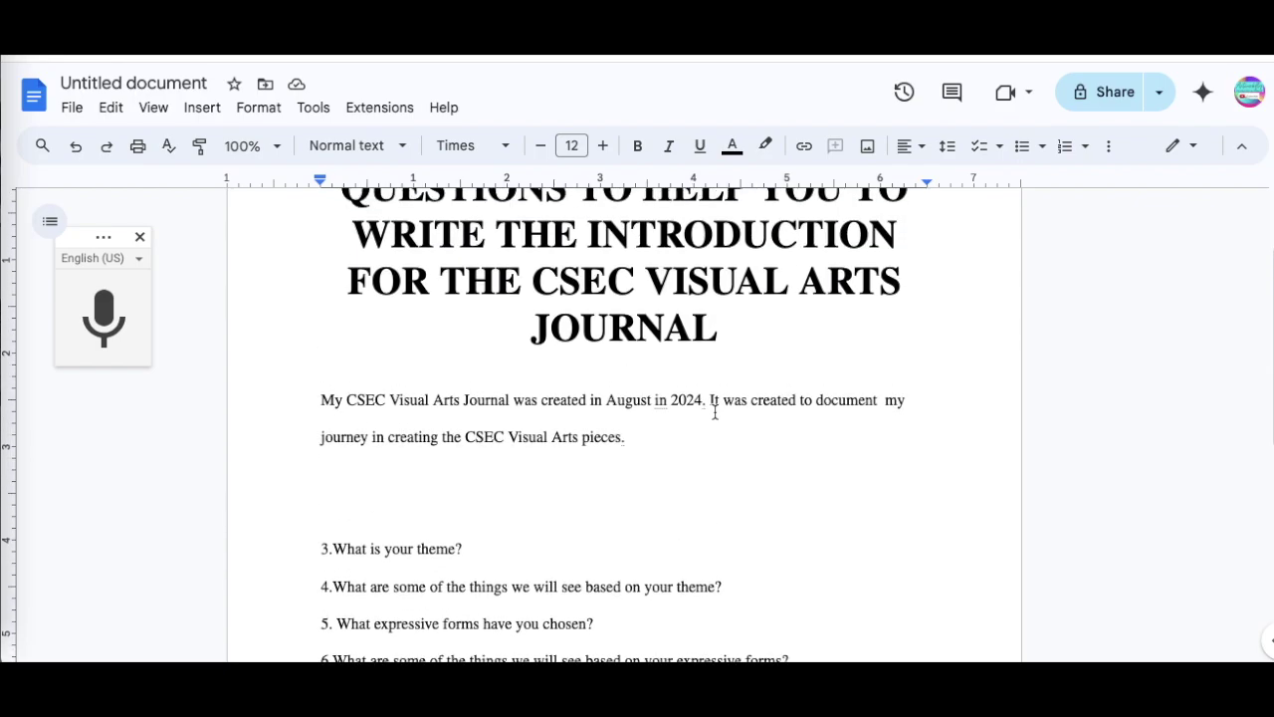